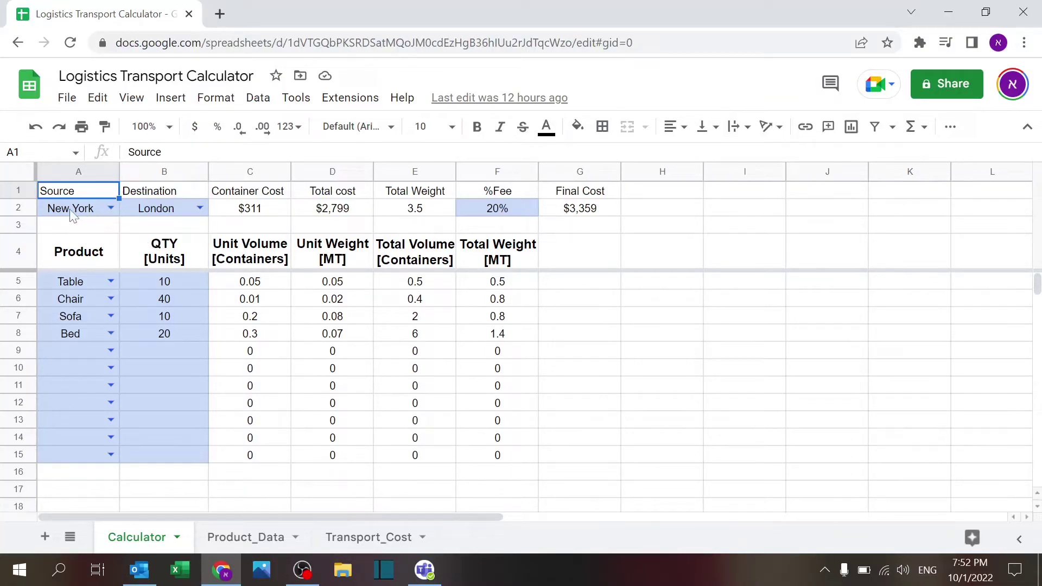
# - On the Calculator sheet, review the Source, London destination, %Fee, product choices and quantity cells
pyautogui.click(110, 208)
pyautogui.click(147, 209)
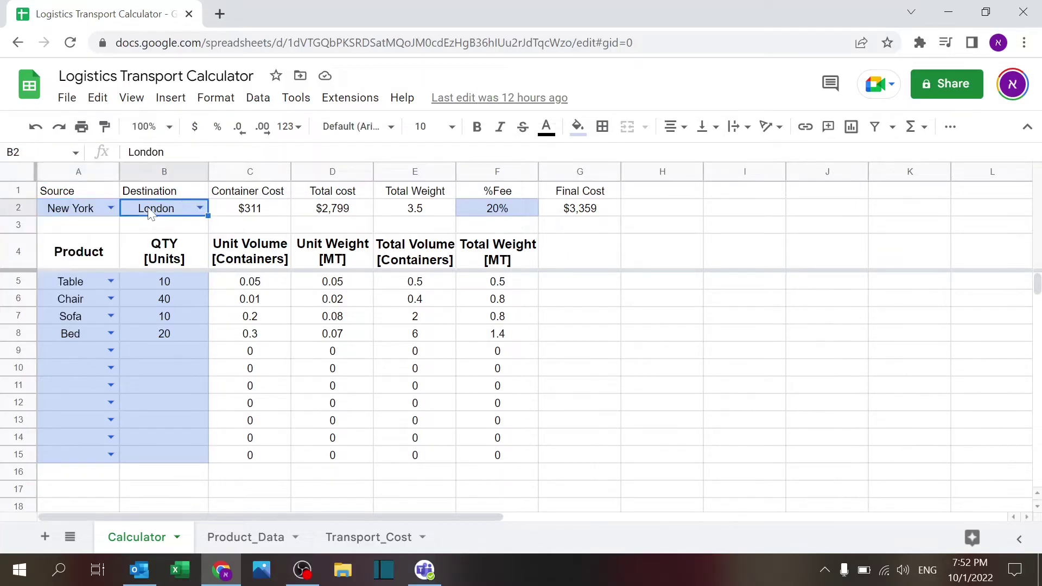
pyautogui.click(502, 213)
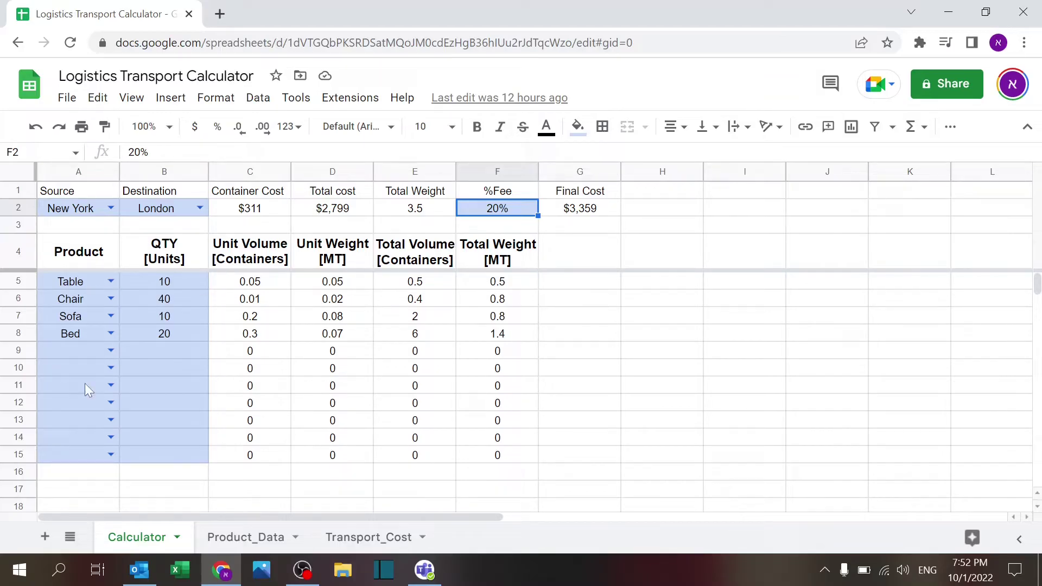
pyautogui.click(111, 281)
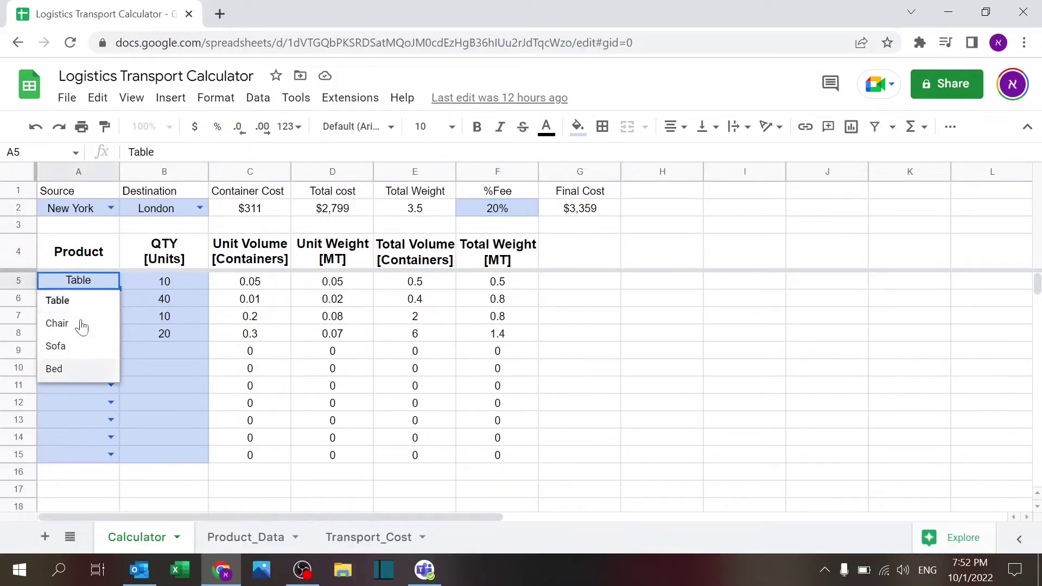
pyautogui.click(194, 283)
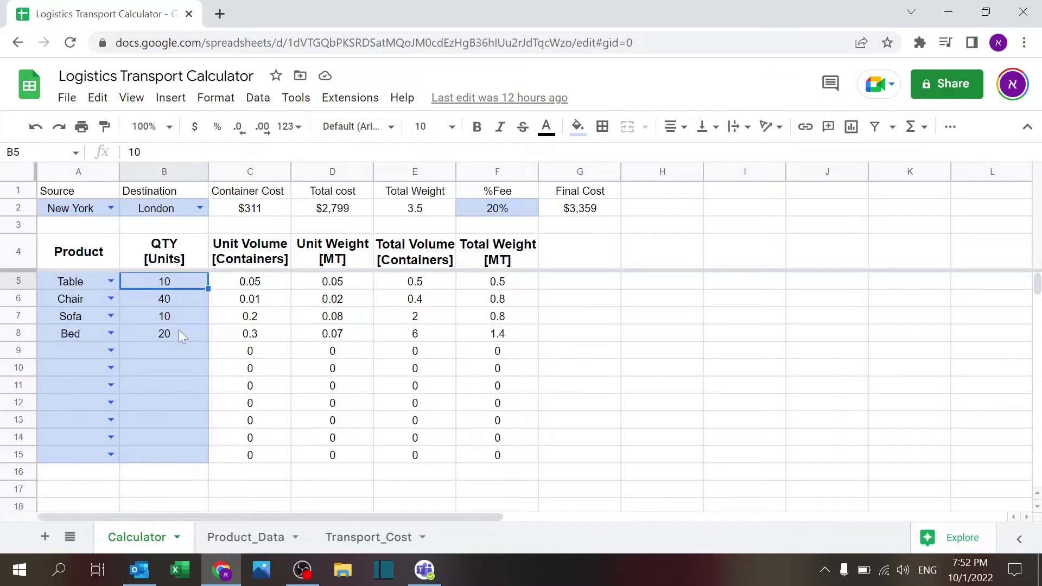
# - Inspect the Unit Volume, Unit Weight, Total Volume, Total Weight, Total, Container and Final Cost formulas
pyautogui.click(283, 287)
pyautogui.click(316, 287)
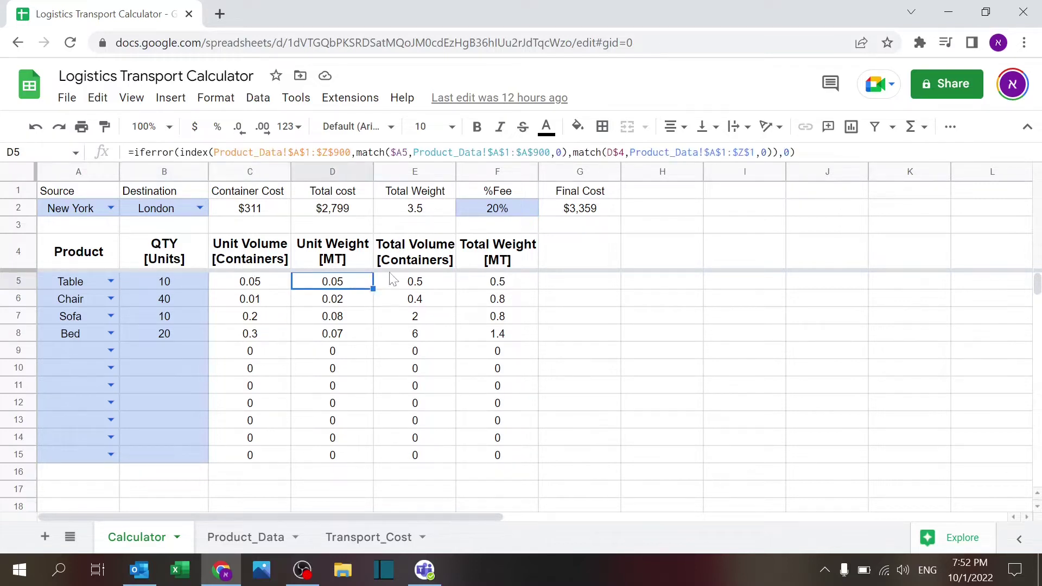
pyautogui.click(440, 291)
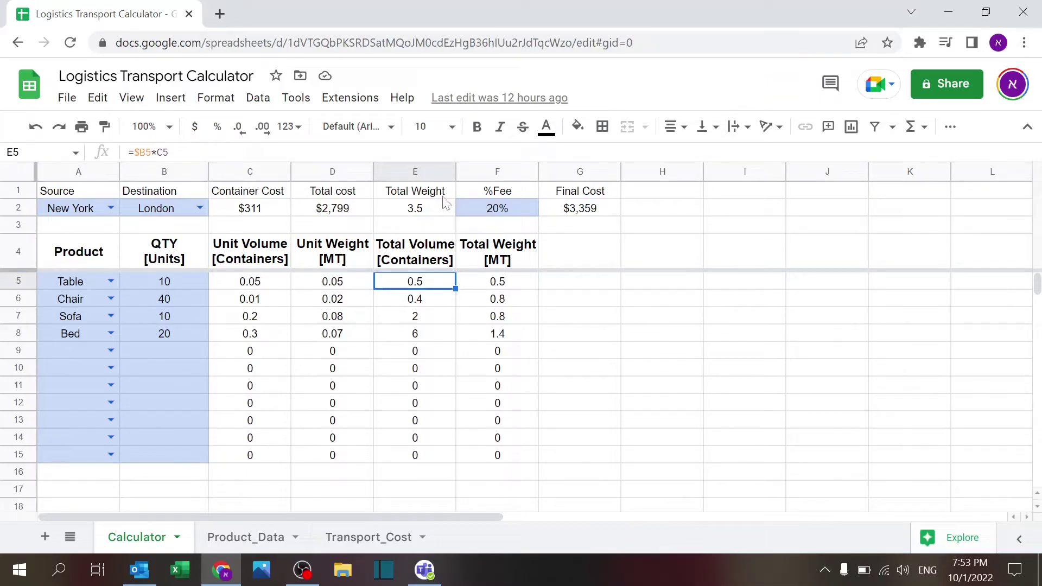
pyautogui.click(400, 214)
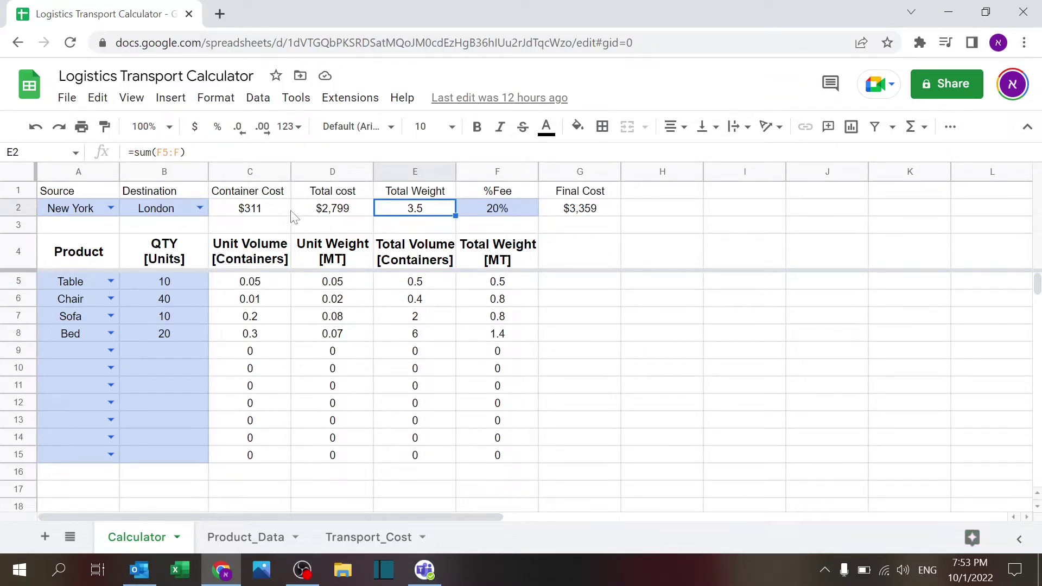
pyautogui.click(324, 213)
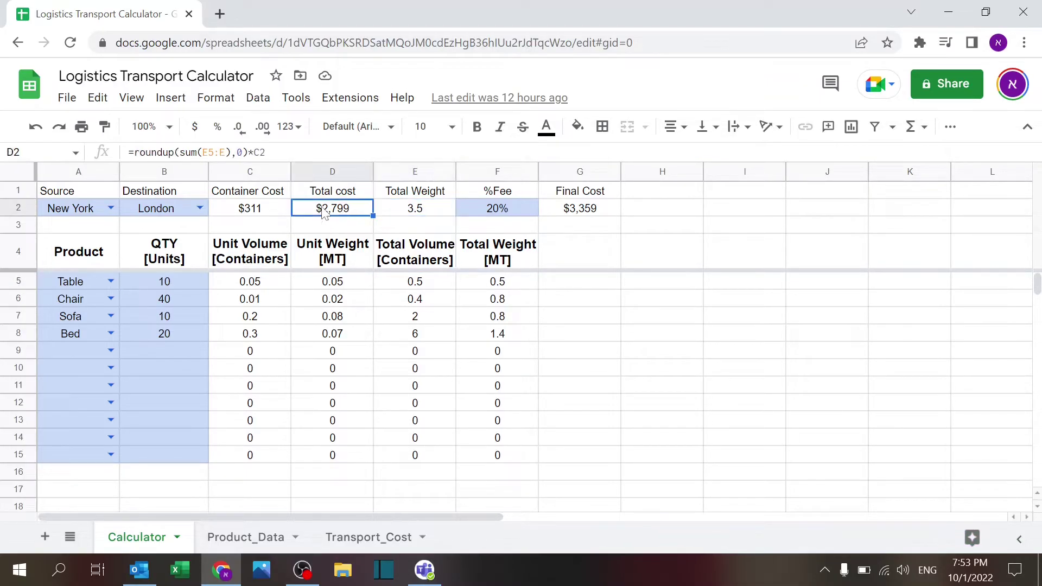
pyautogui.click(268, 214)
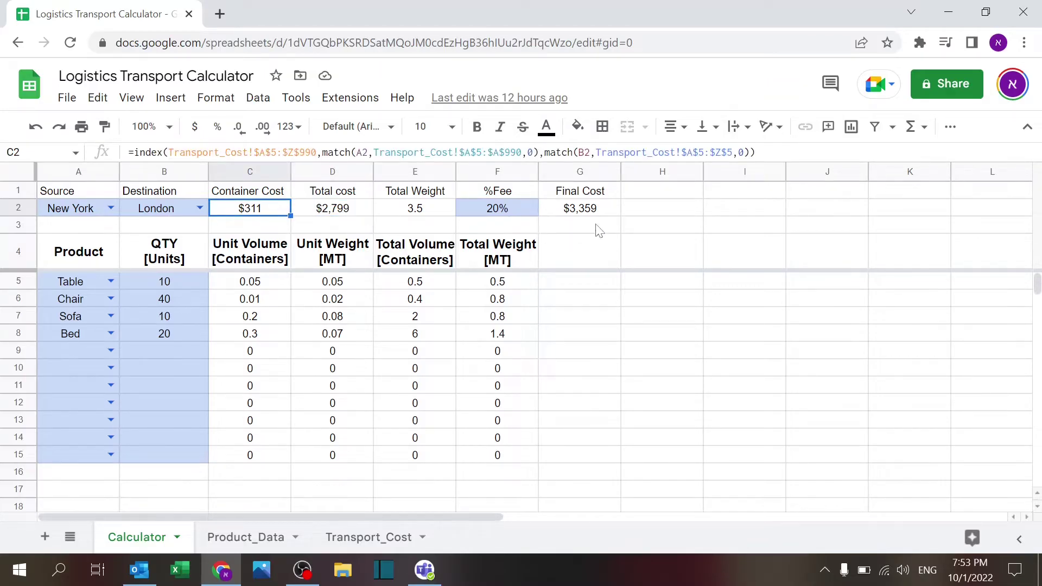
pyautogui.click(609, 216)
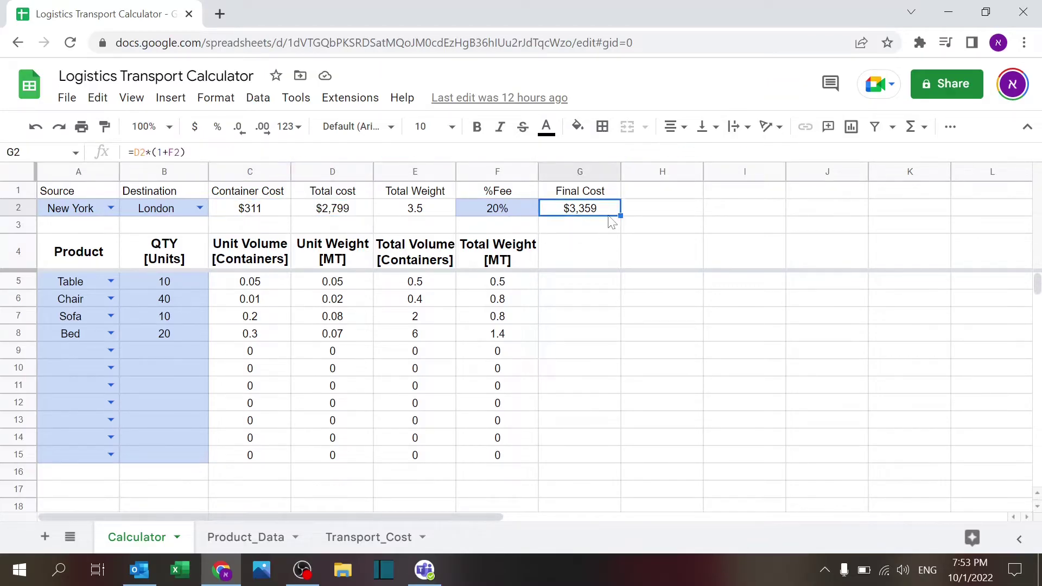
pyautogui.click(646, 302)
pyautogui.click(578, 317)
pyautogui.click(592, 281)
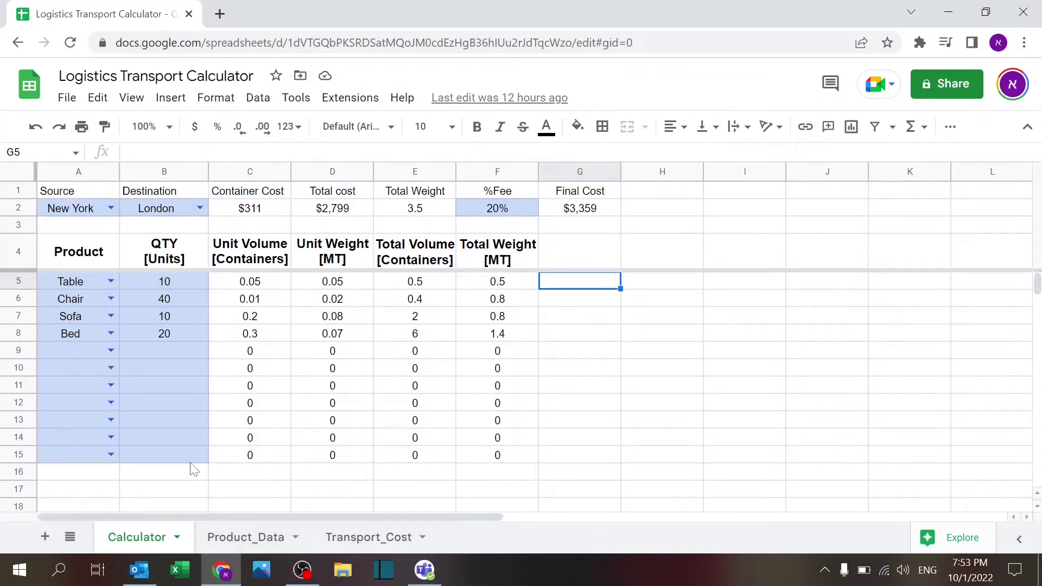
# - On Product_Data, point out Table, Chair, Sofa, Bed and the Unit Volume [Containers] header
pyautogui.click(239, 537)
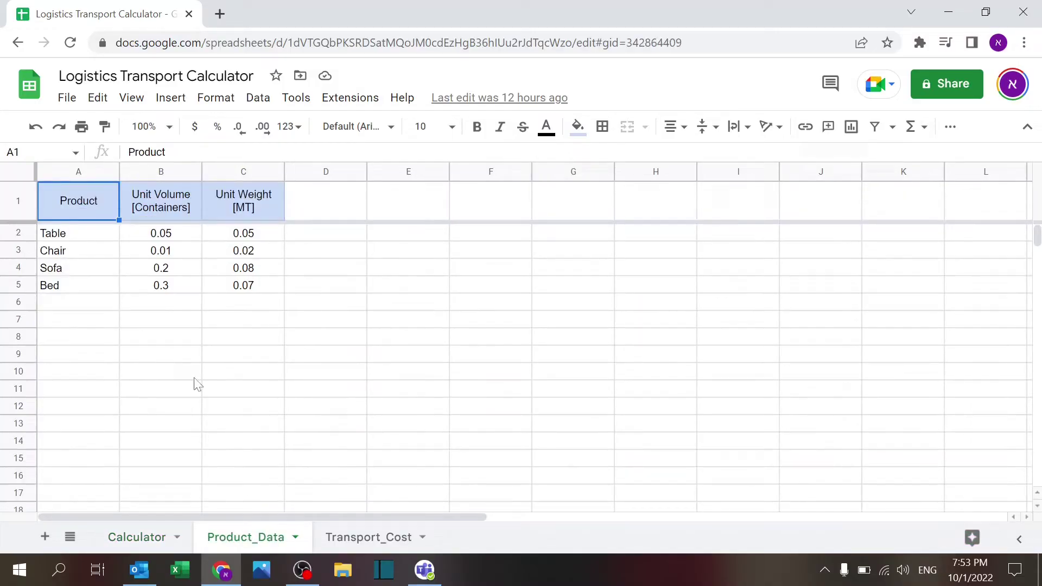
pyautogui.click(98, 237)
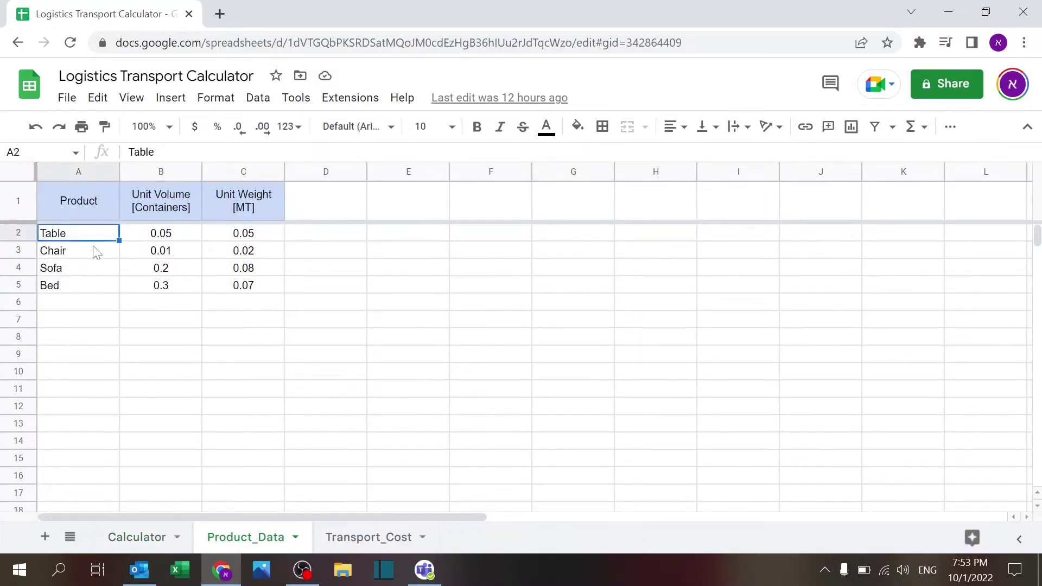
pyautogui.click(92, 251)
pyautogui.click(89, 269)
pyautogui.click(88, 284)
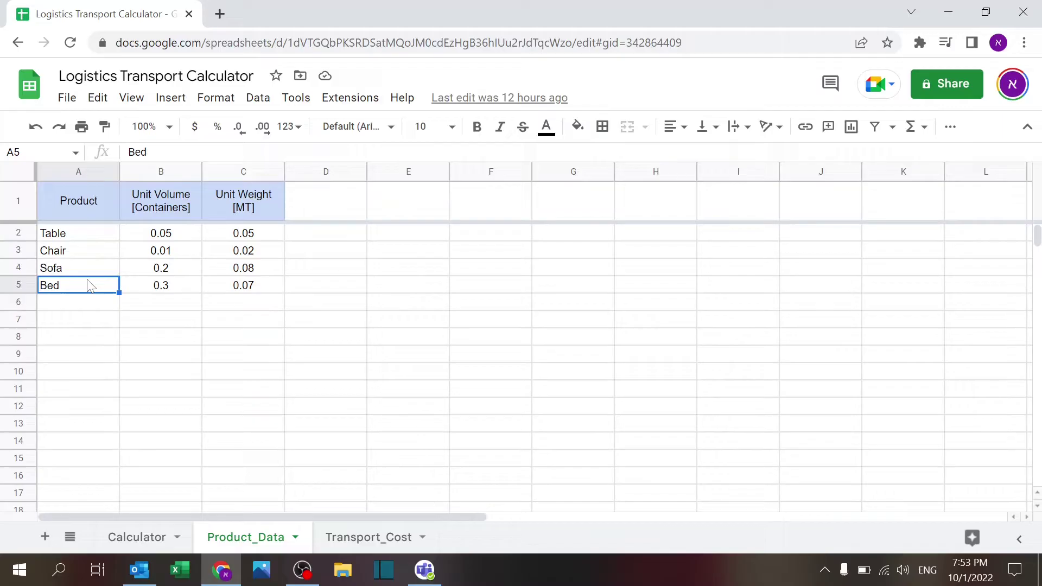
pyautogui.click(142, 211)
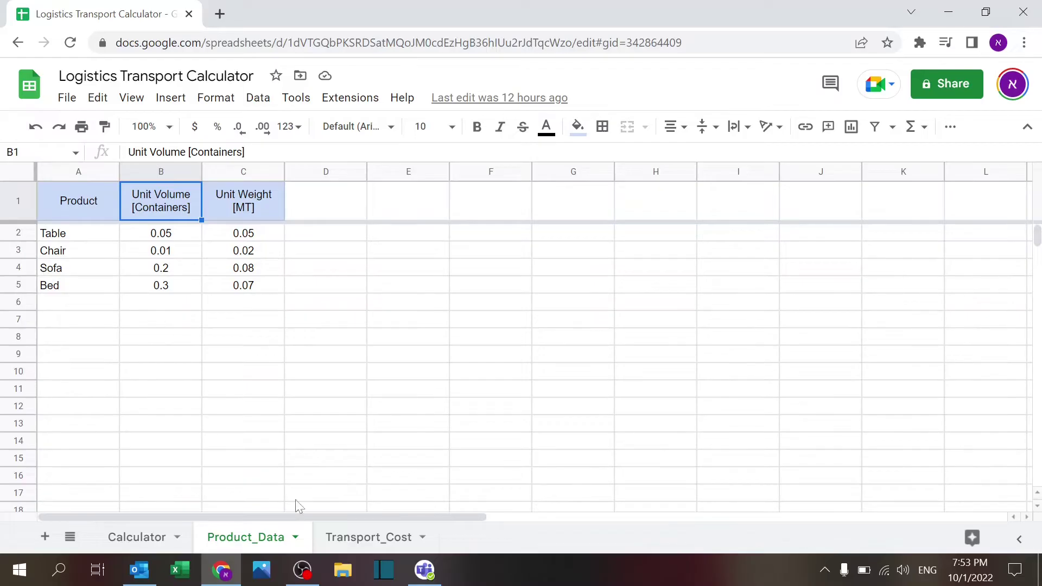
pyautogui.click(154, 535)
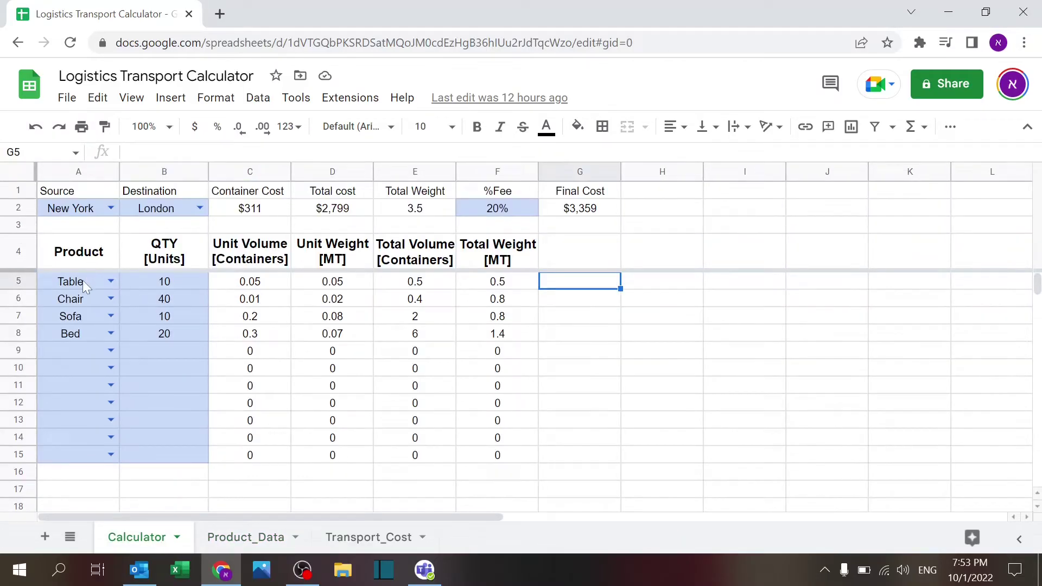
# - View the dropdown validation rule behind product cell A5 and close it unchanged
pyautogui.click(83, 280)
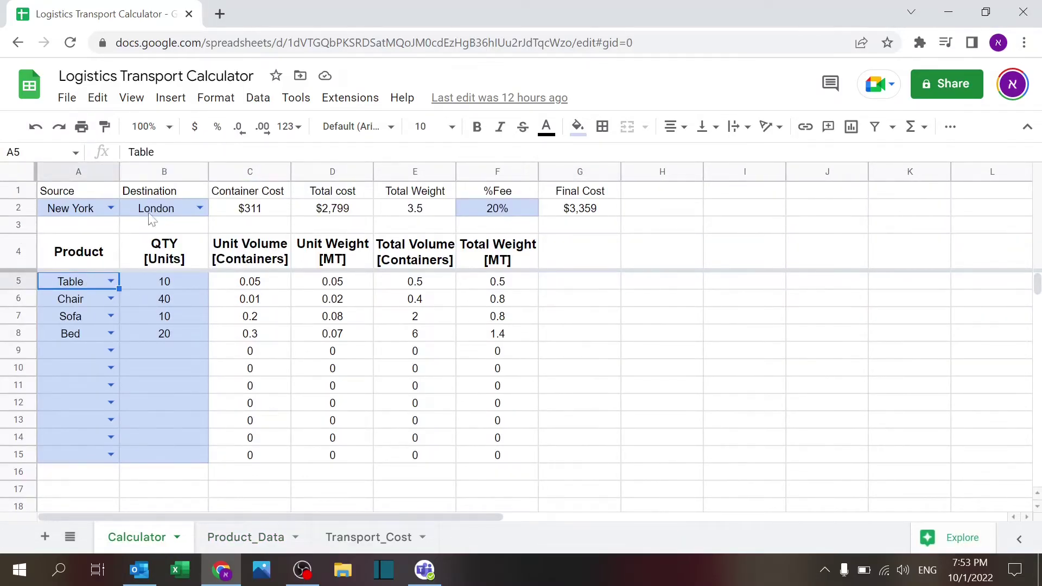
pyautogui.click(259, 100)
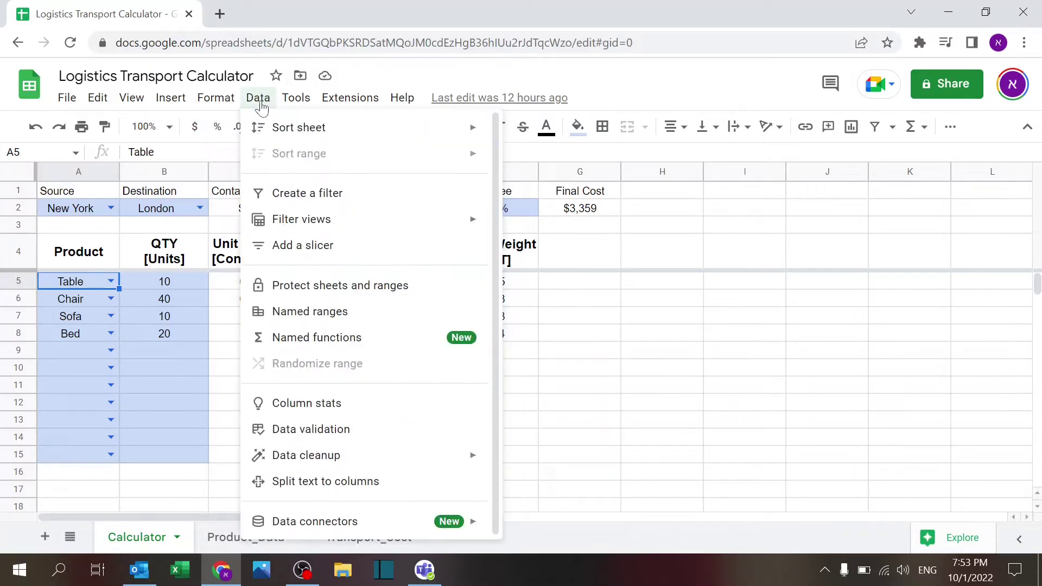
pyautogui.click(303, 432)
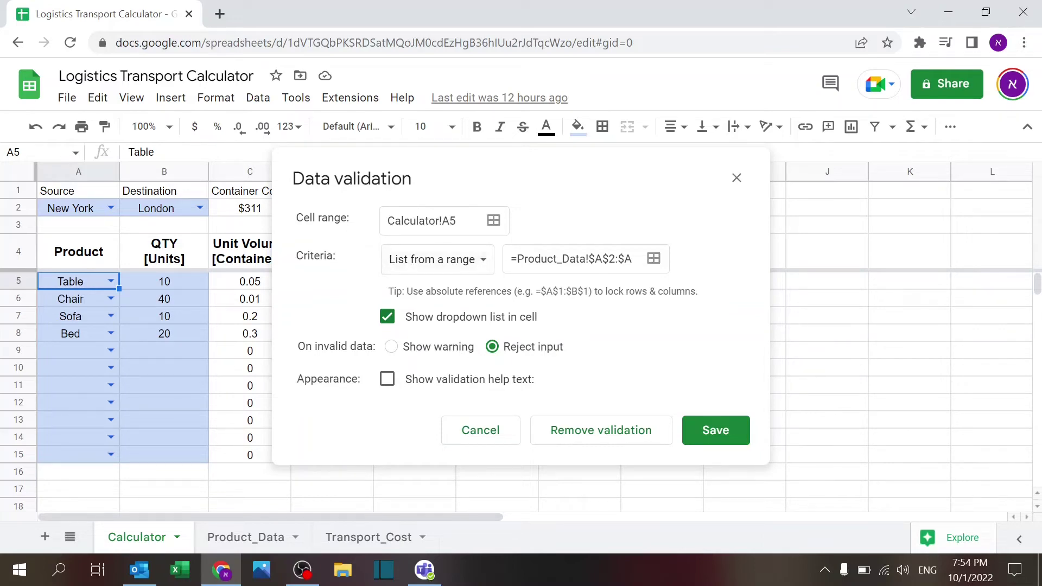
pyautogui.click(500, 438)
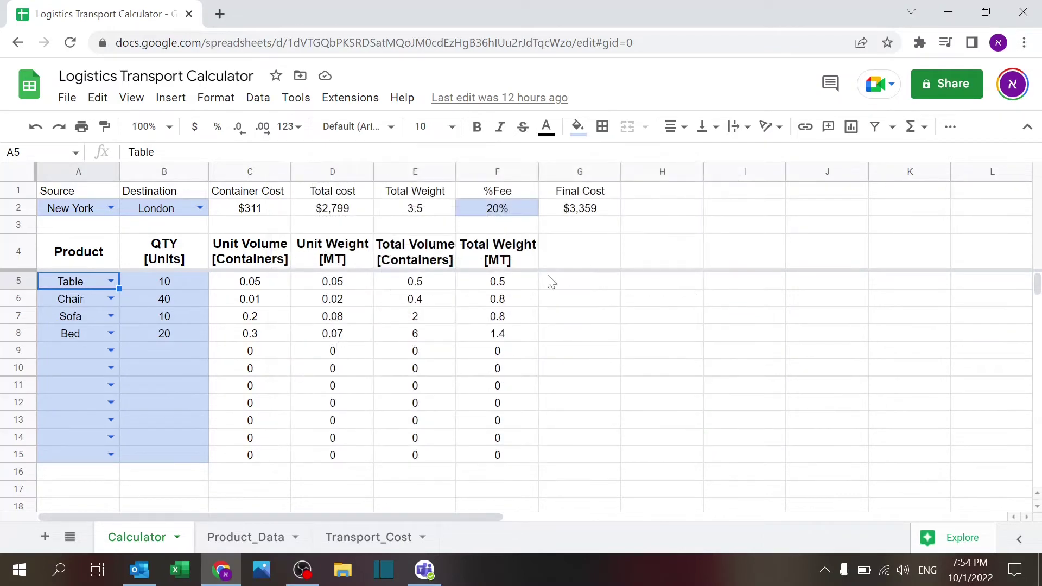
pyautogui.click(599, 285)
# - Draft a G5 dropdown from Product_Data!A2:A rejecting invalid entries, then discard it
pyautogui.click(258, 99)
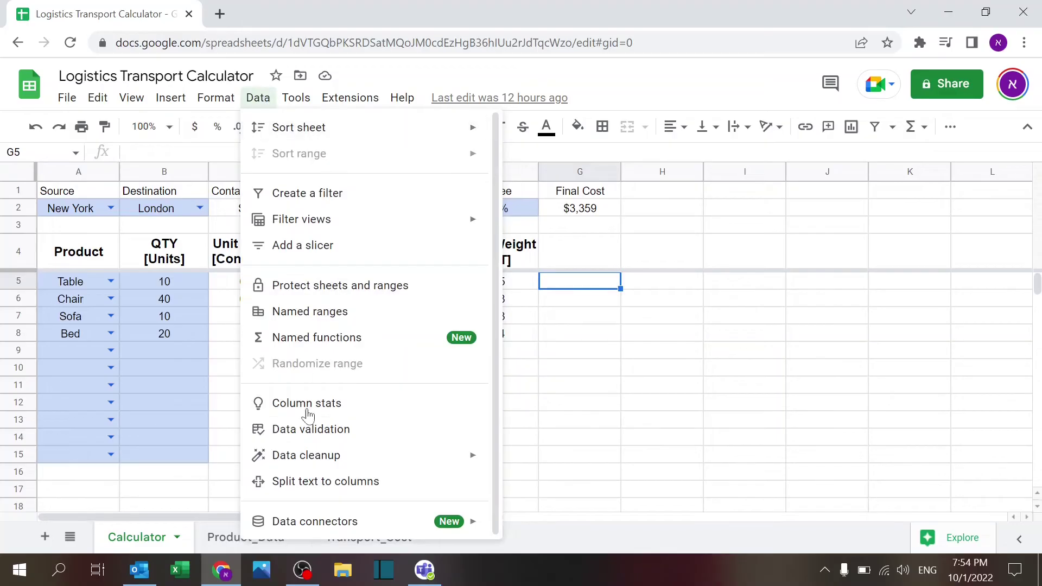
pyautogui.click(303, 430)
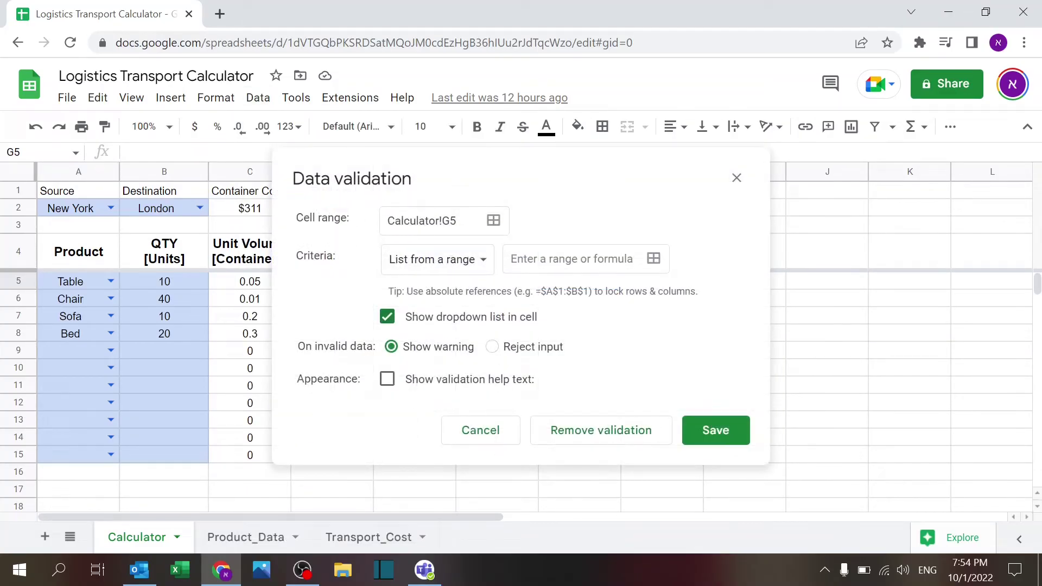
pyautogui.click(654, 258)
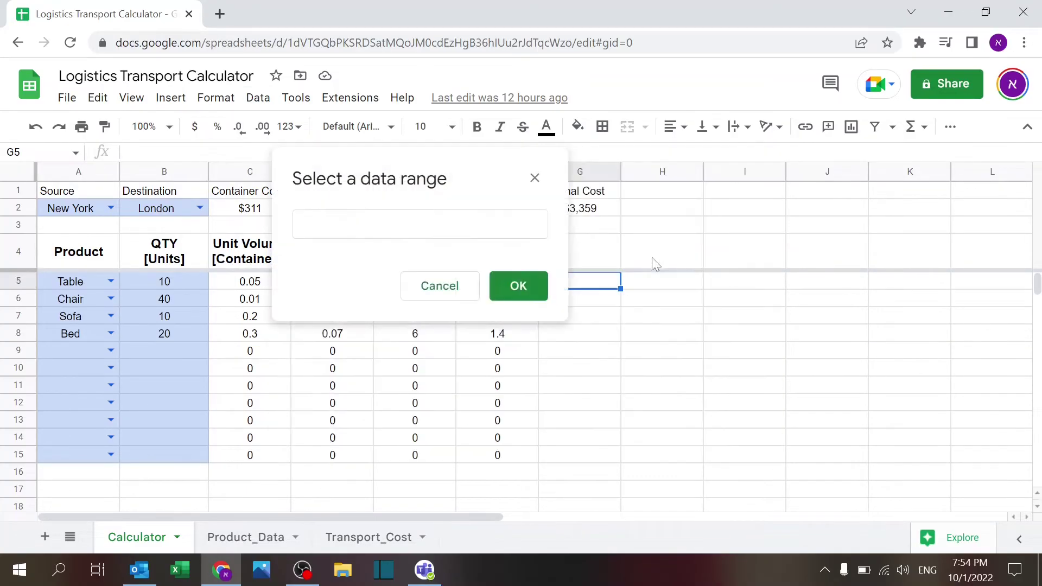
pyautogui.click(245, 538)
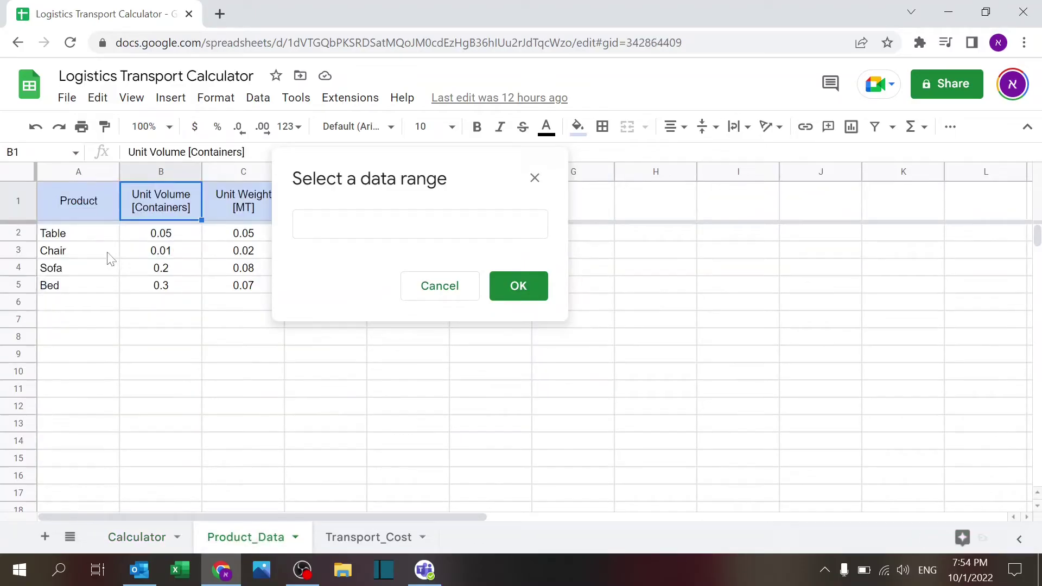
pyautogui.moveTo(92, 243); pyautogui.dragTo(82, 268)
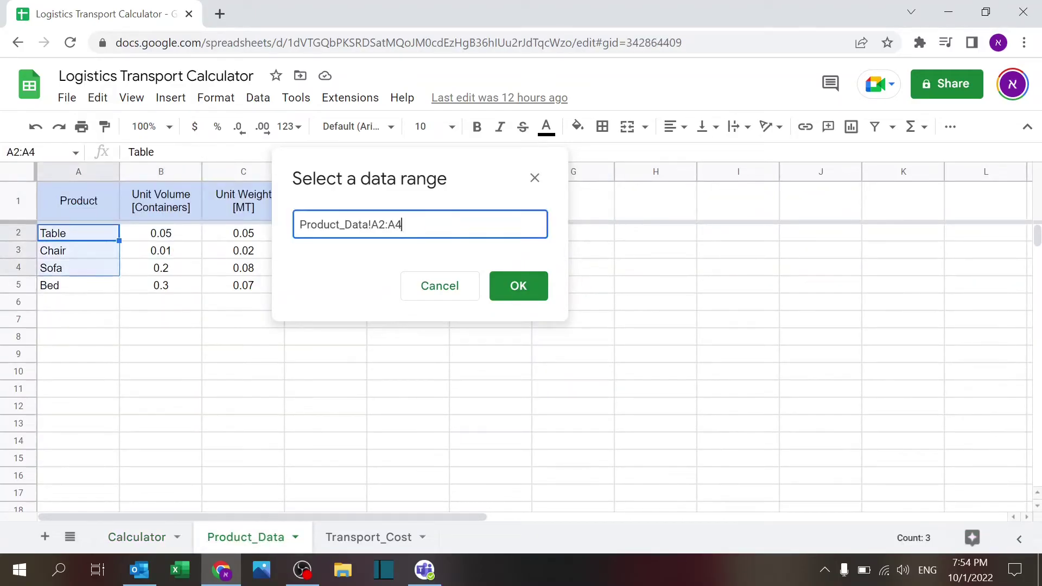
pyautogui.press('BackSpace')
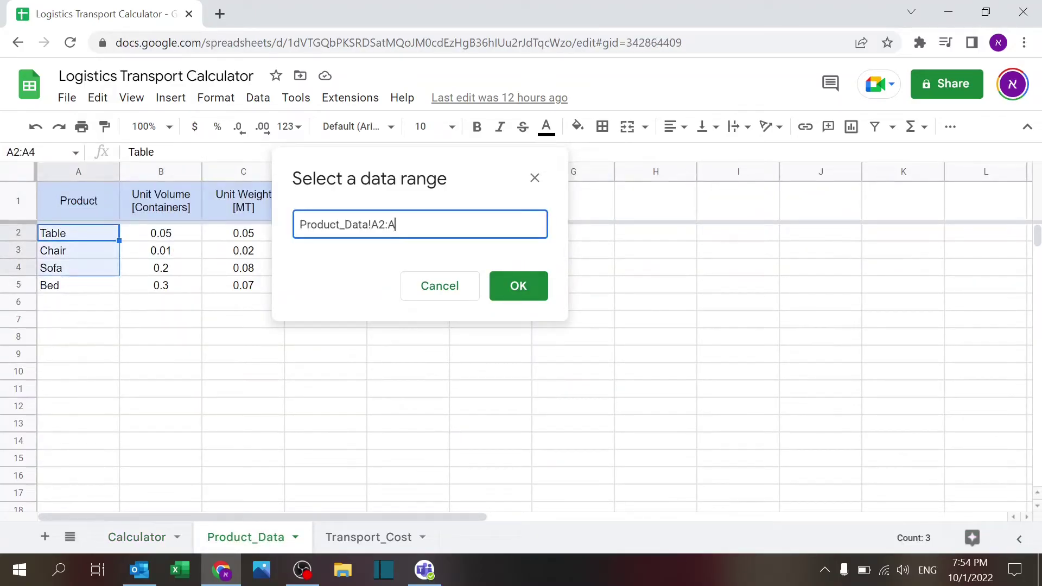
pyautogui.click(512, 288)
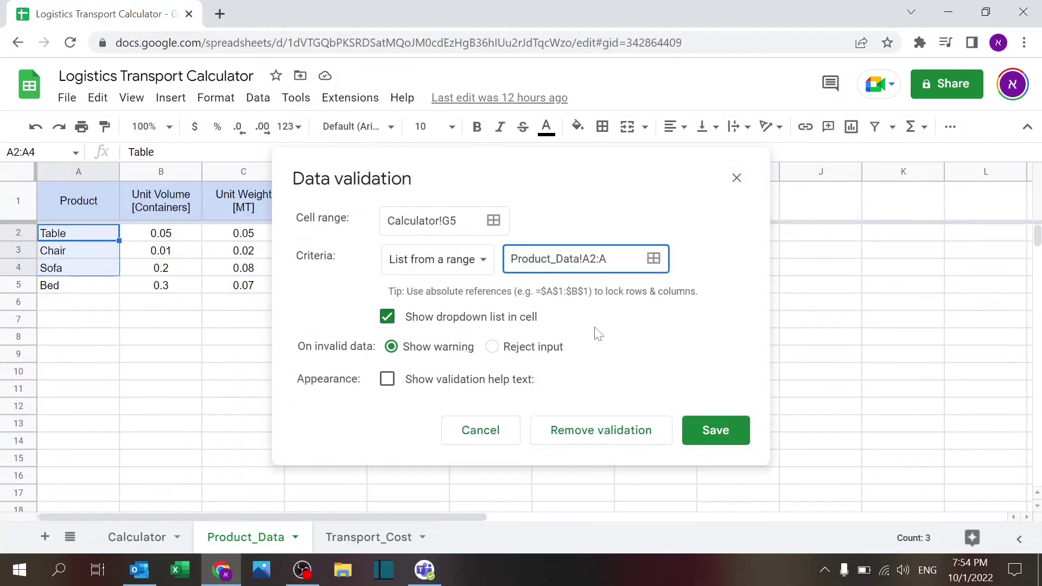
pyautogui.click(491, 348)
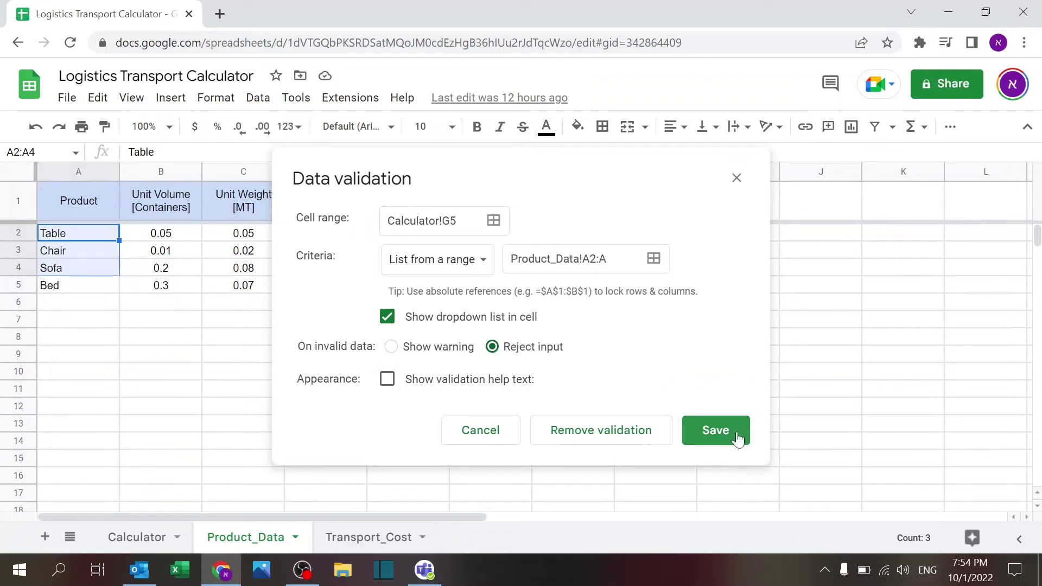
pyautogui.click(498, 431)
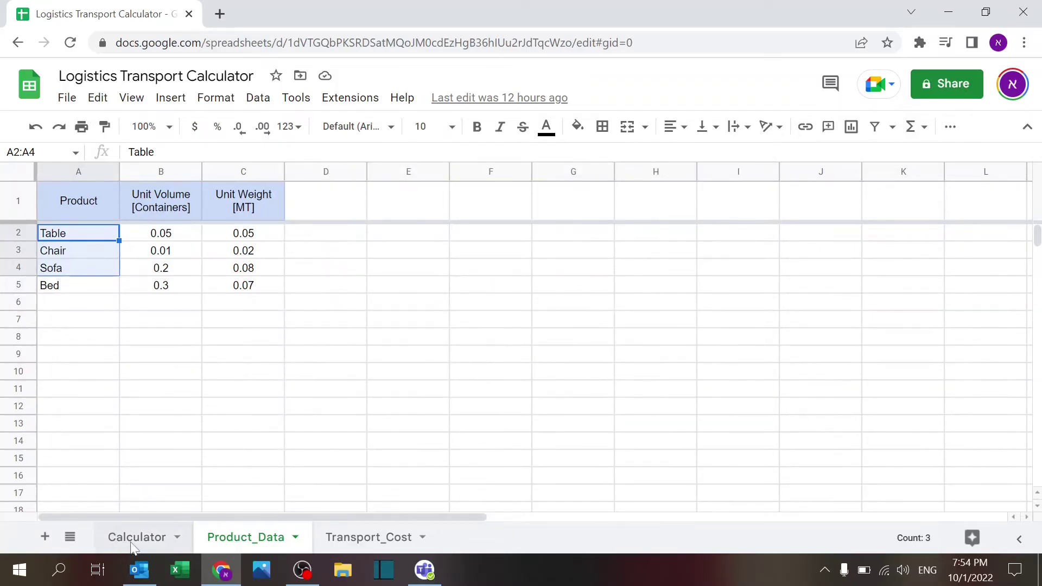
pyautogui.click(132, 537)
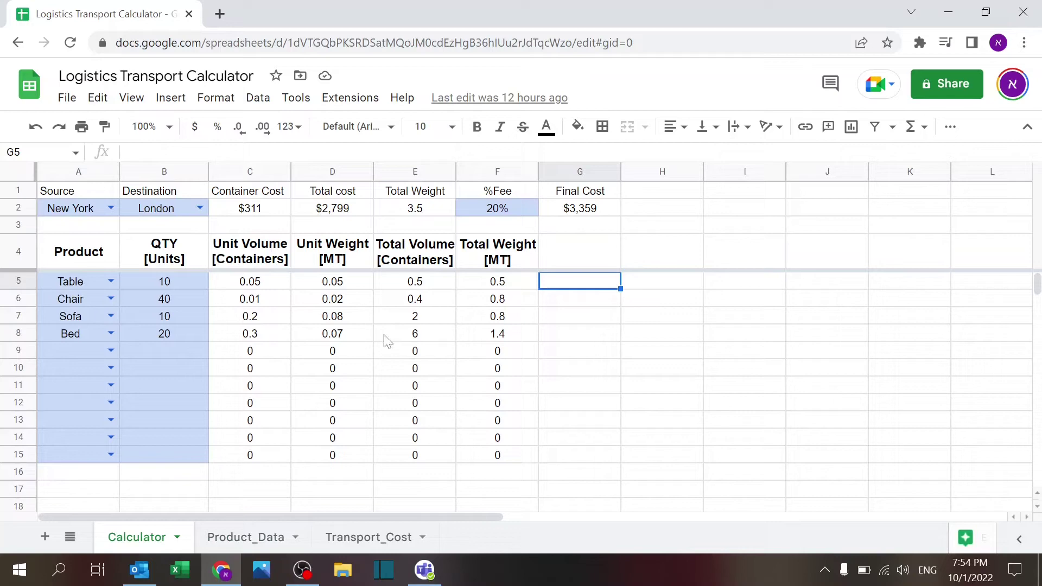
# - On Transport_Cost, select London and check the transpose formula building the destination headers
pyautogui.click(249, 538)
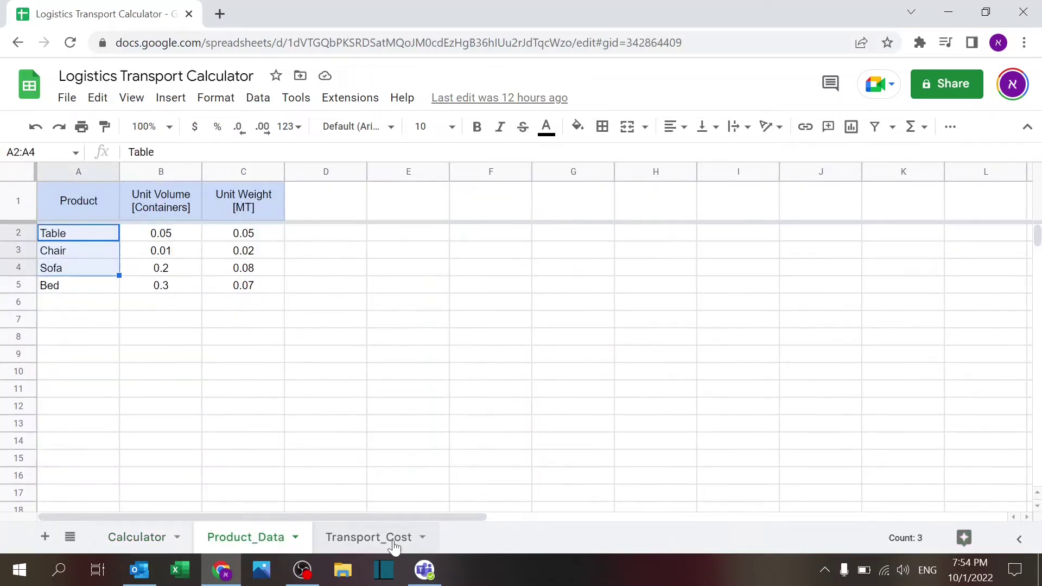
pyautogui.click(379, 538)
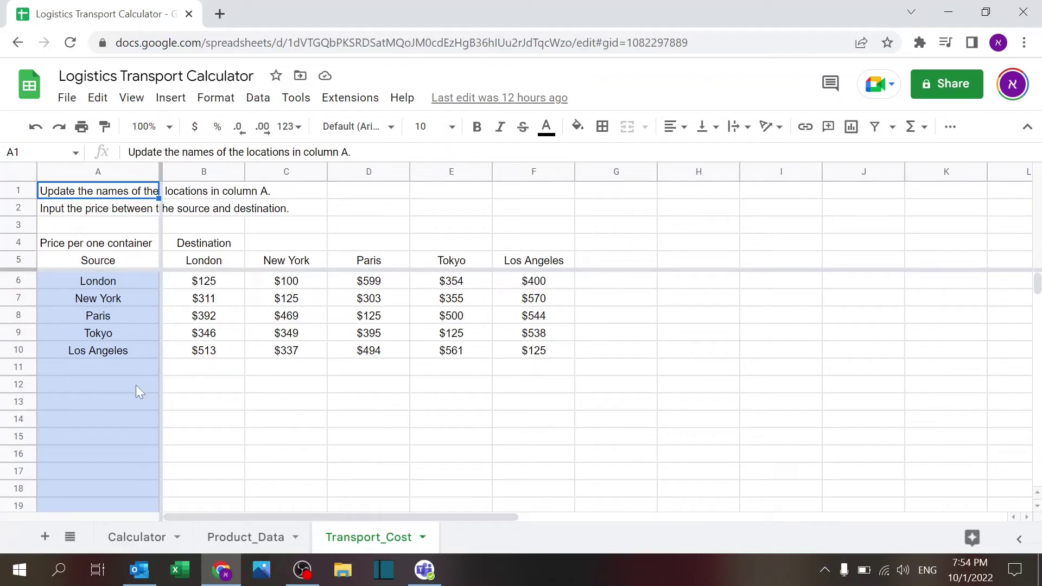
pyautogui.click(146, 280)
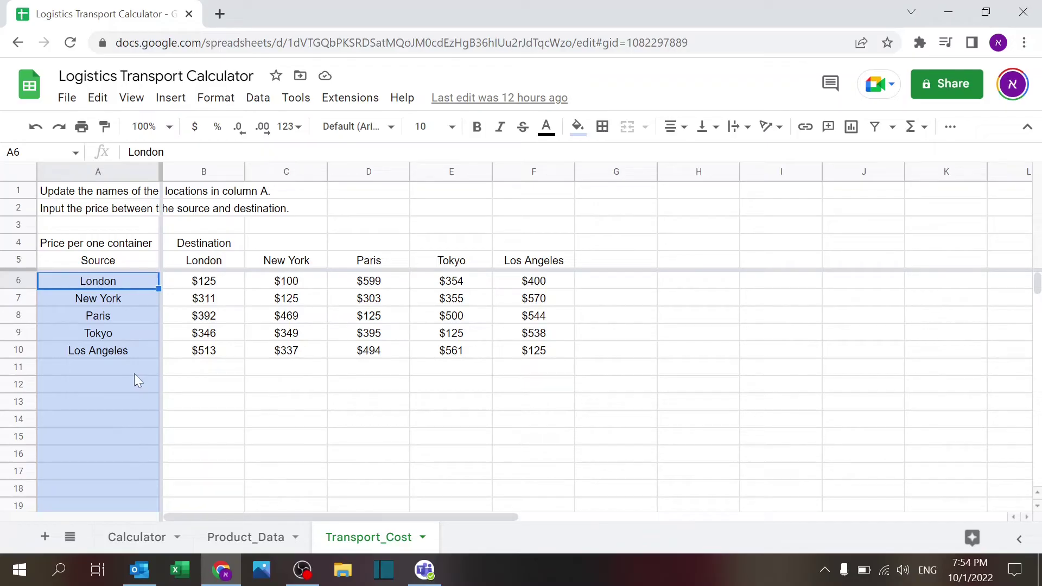
pyautogui.click(205, 261)
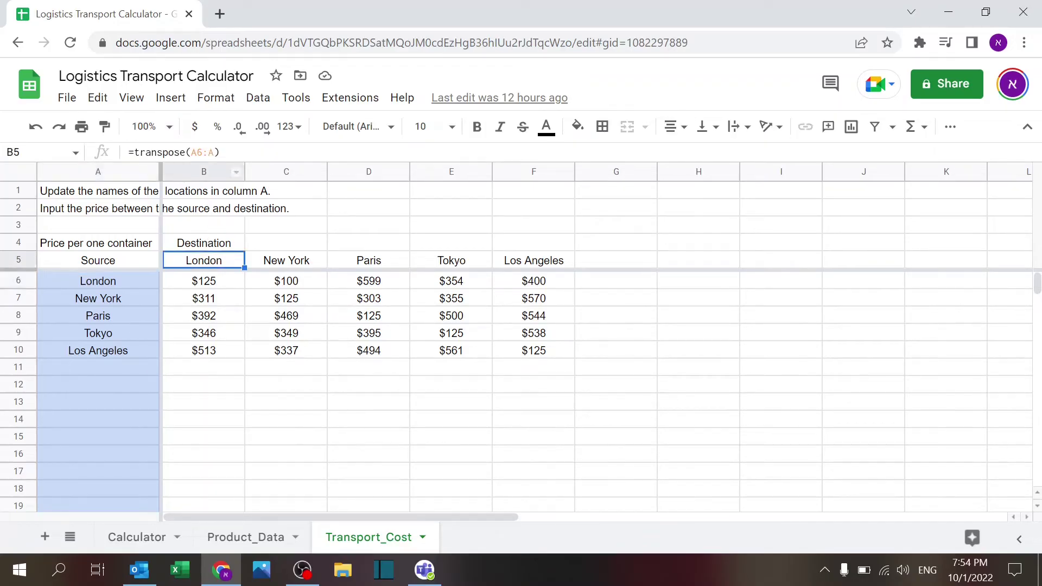
pyautogui.press('Escape')
# - Review the container prices, including Paris to Tokyo at $500 and London to London
pyautogui.press('Down')
pyautogui.press('Down')
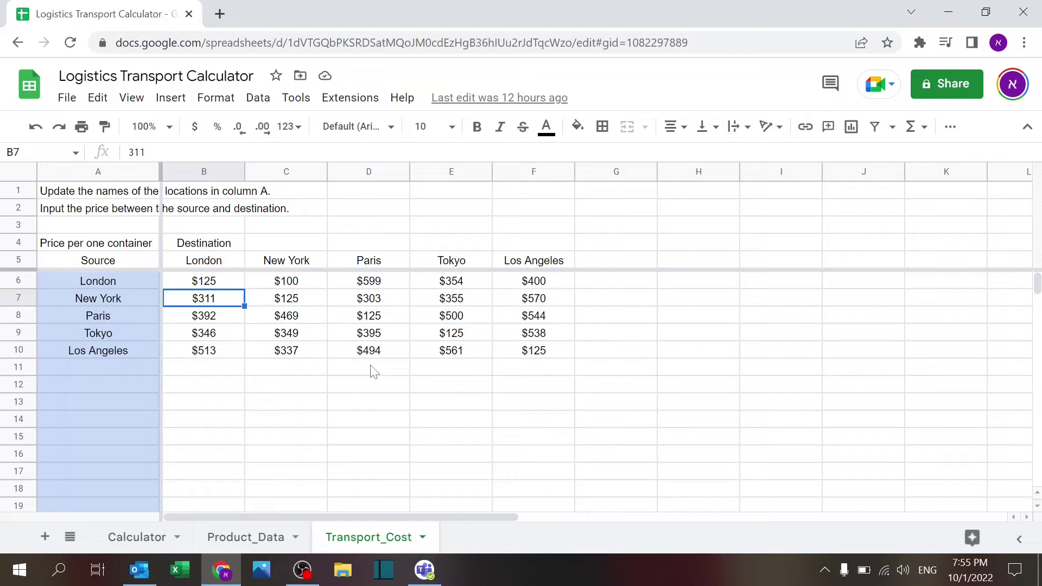
pyautogui.click(102, 316)
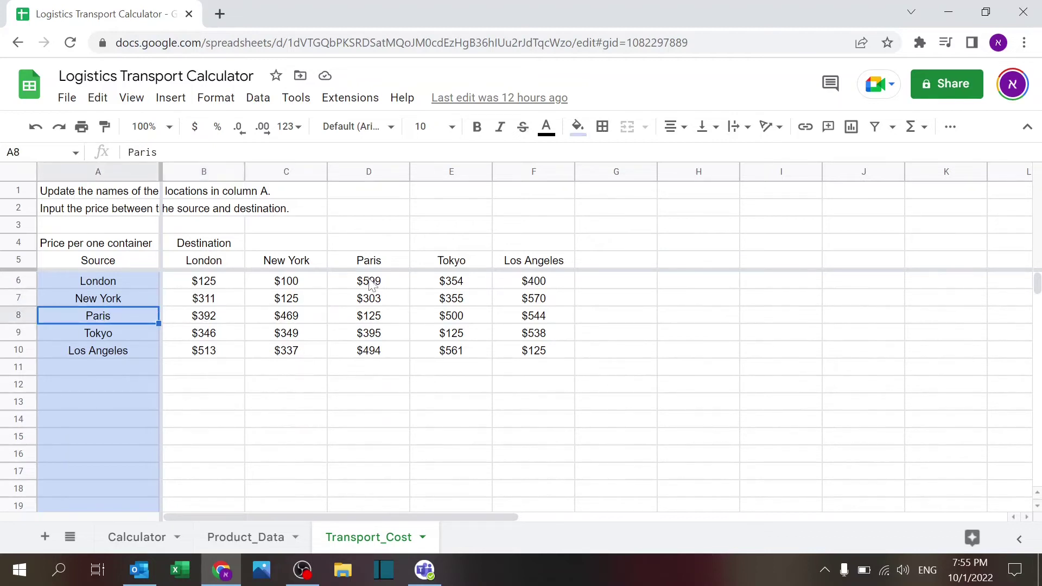
pyautogui.click(462, 317)
pyautogui.click(119, 320)
pyautogui.click(460, 323)
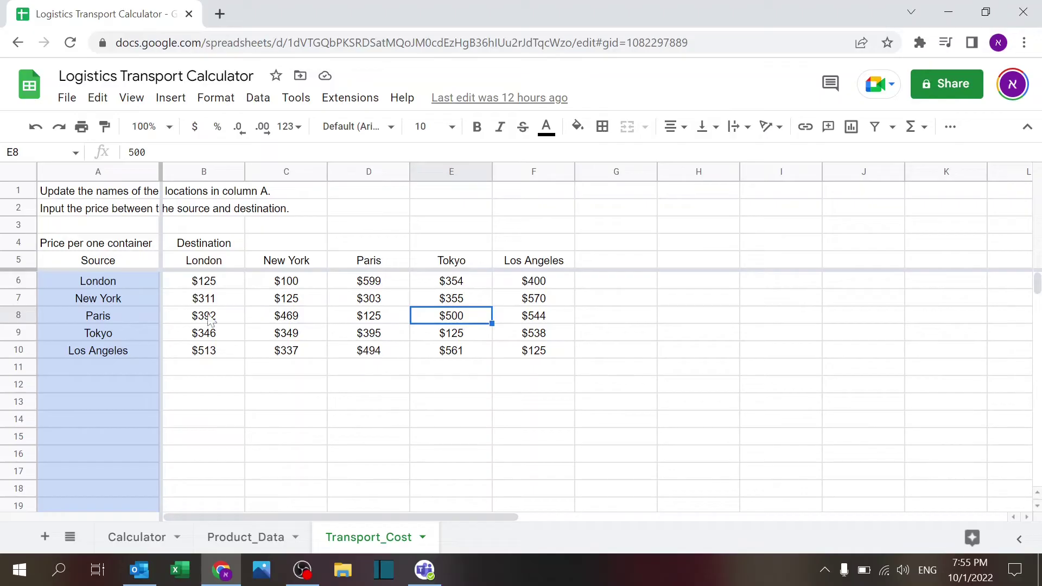
pyautogui.click(214, 280)
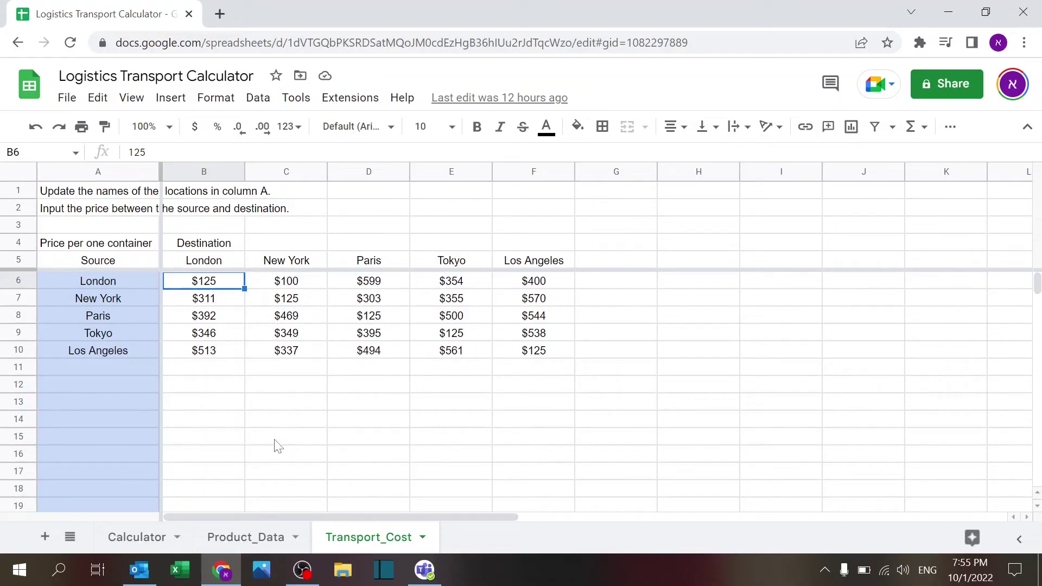
pyautogui.click(263, 537)
pyautogui.click(350, 543)
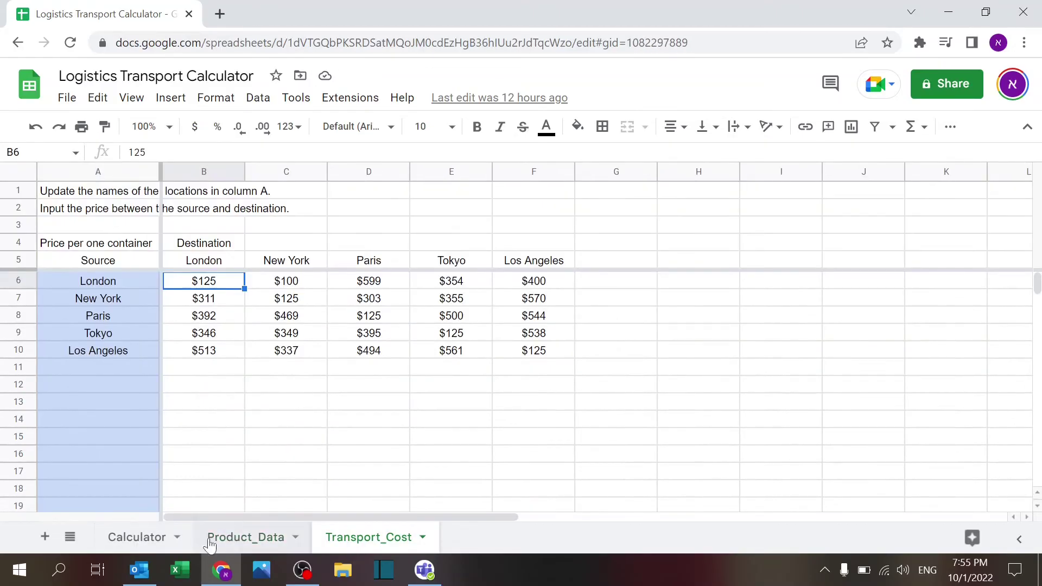
# - Check Table in A5, New York and London in row 2, then C5's INDEX/MATCH Unit Volume formula
pyautogui.click(158, 542)
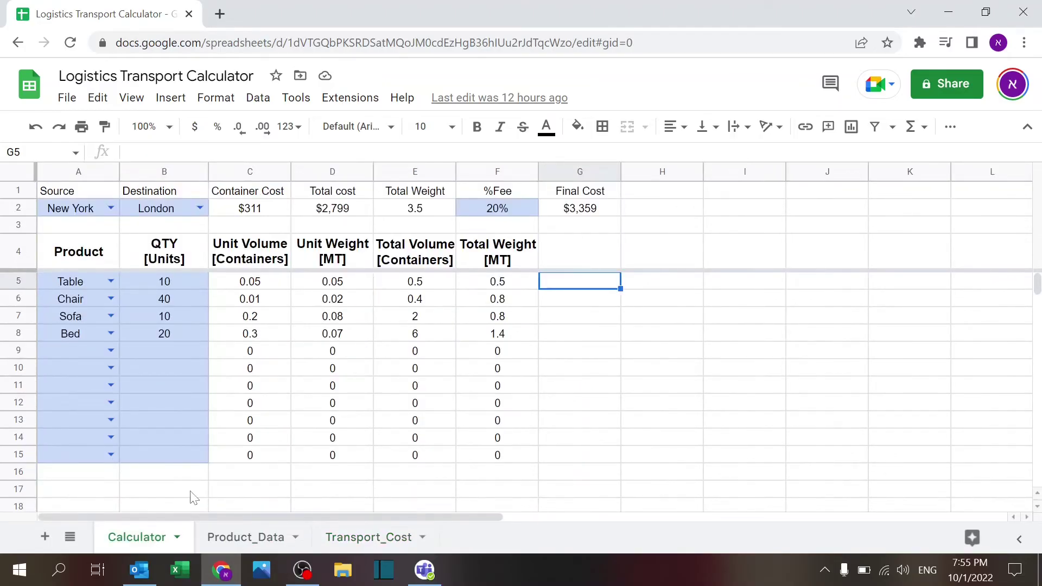
pyautogui.click(64, 286)
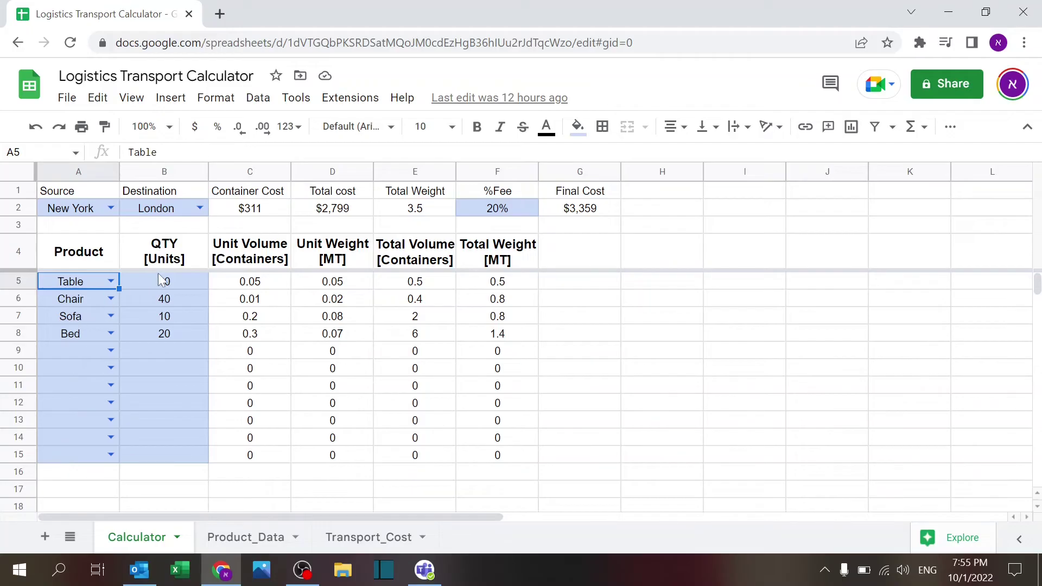
pyautogui.click(84, 211)
pyautogui.click(135, 206)
pyautogui.press('Left')
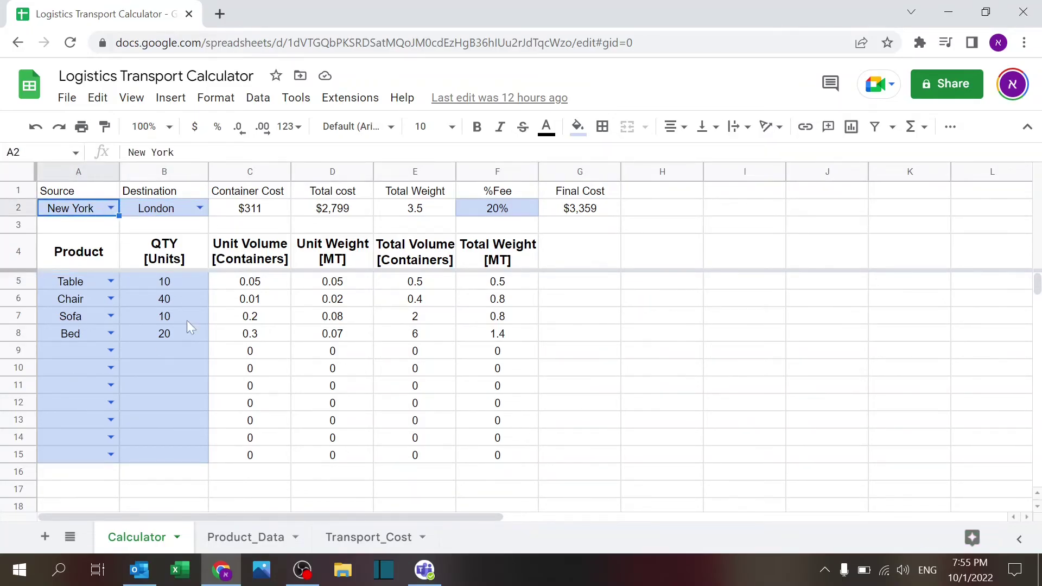
pyautogui.click(351, 537)
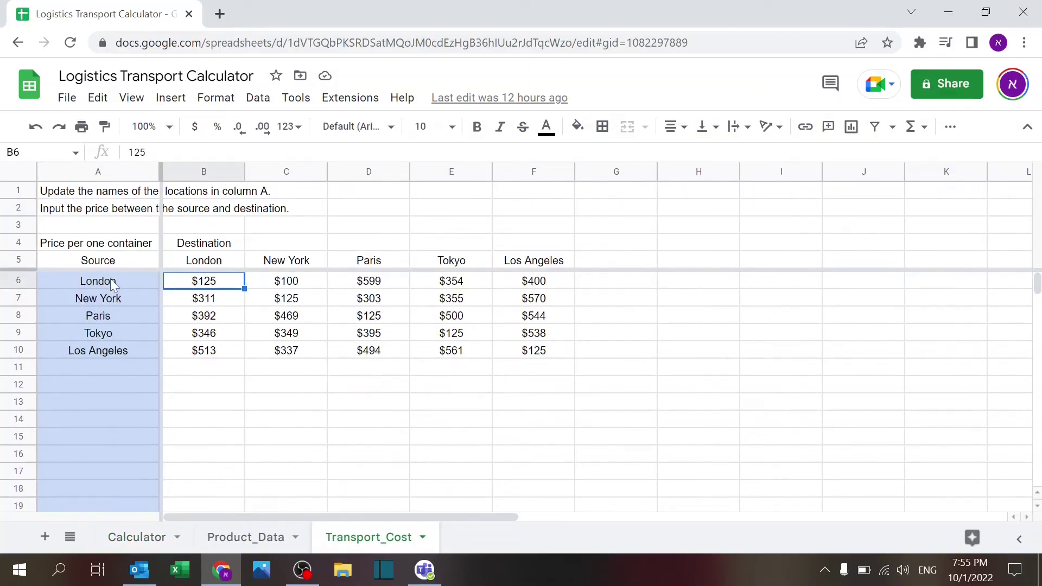
pyautogui.click(126, 537)
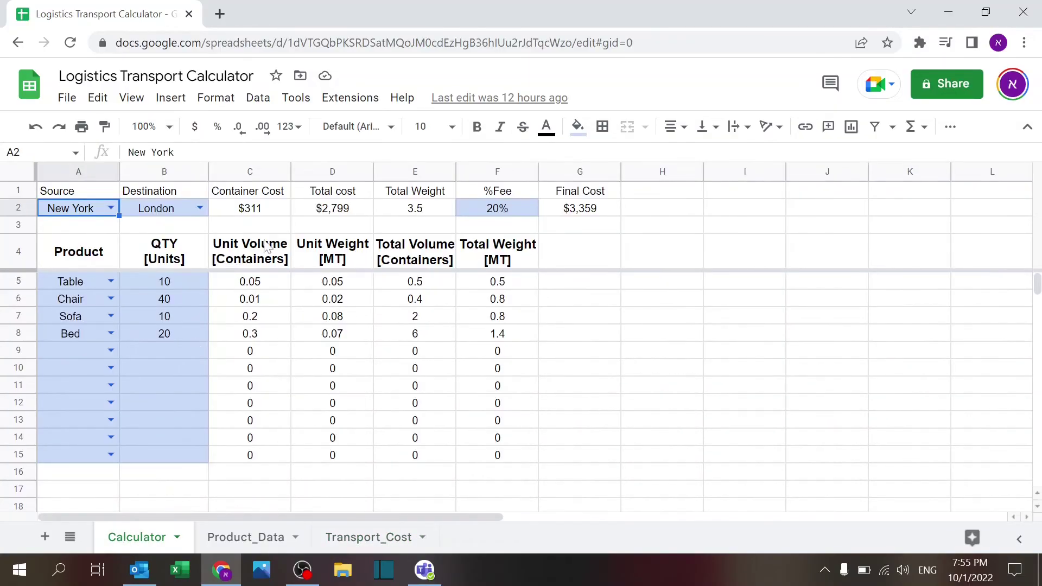
pyautogui.click(271, 287)
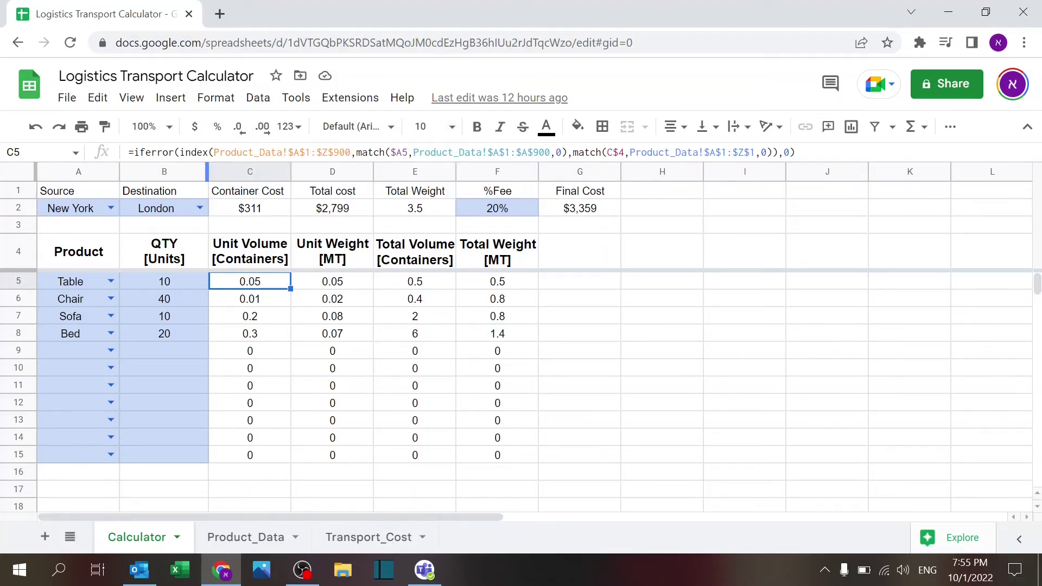
pyautogui.doubleClick(245, 280)
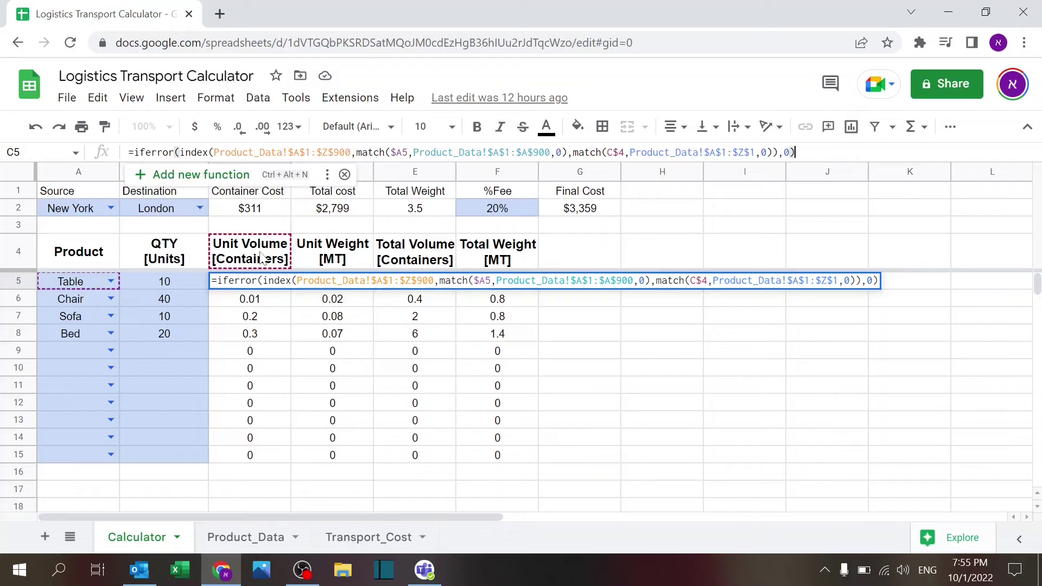
pyautogui.press('Escape')
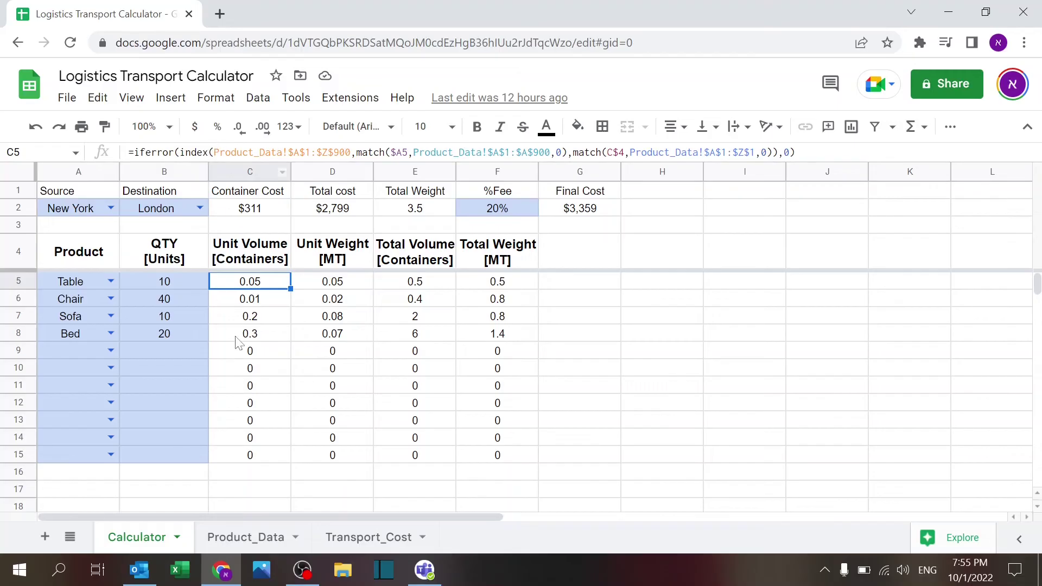
pyautogui.click(242, 538)
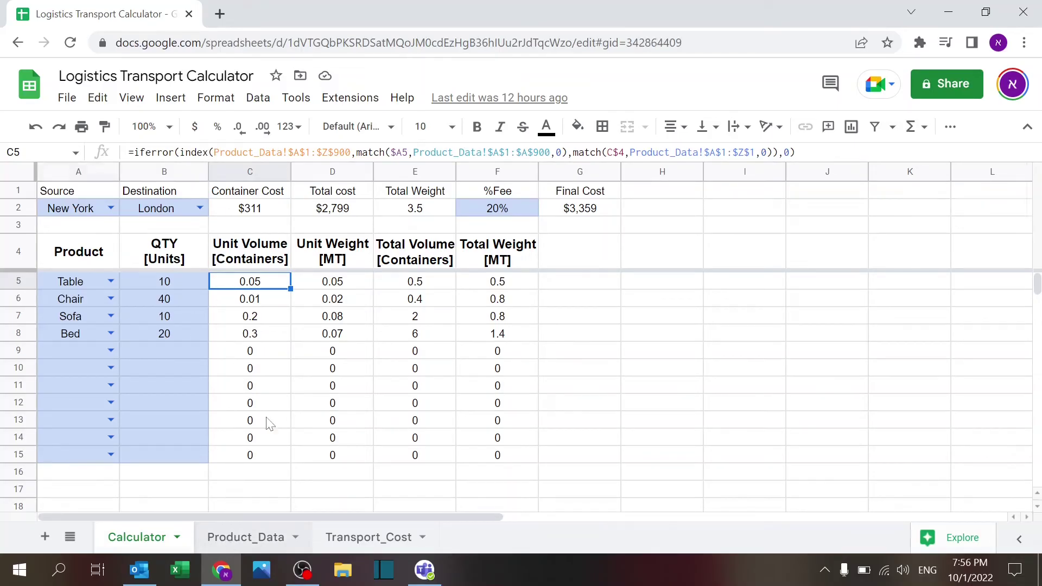
pyautogui.moveTo(80, 207); pyautogui.dragTo(325, 267)
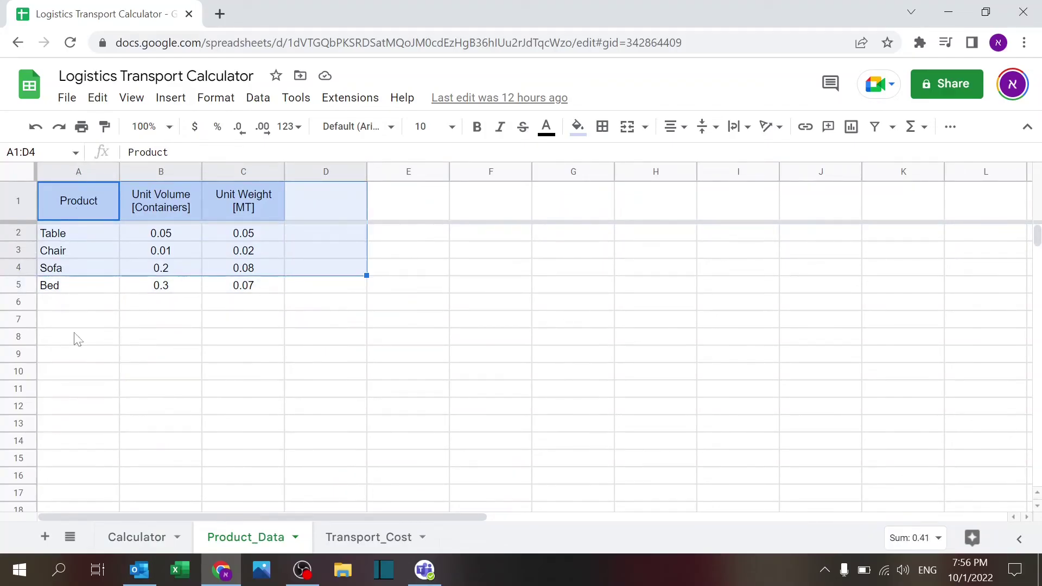
pyautogui.click(88, 302)
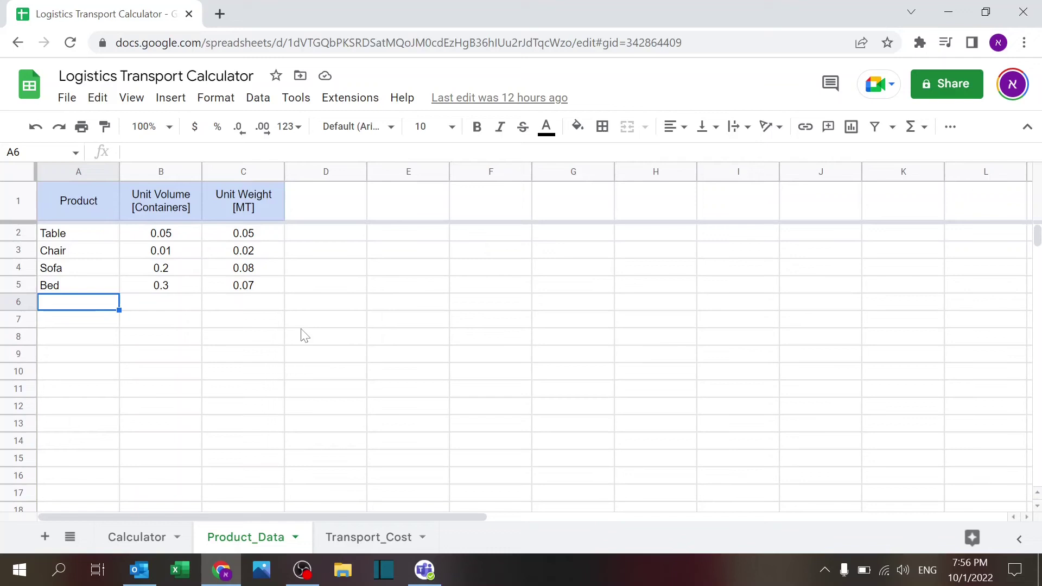
pyautogui.click(154, 538)
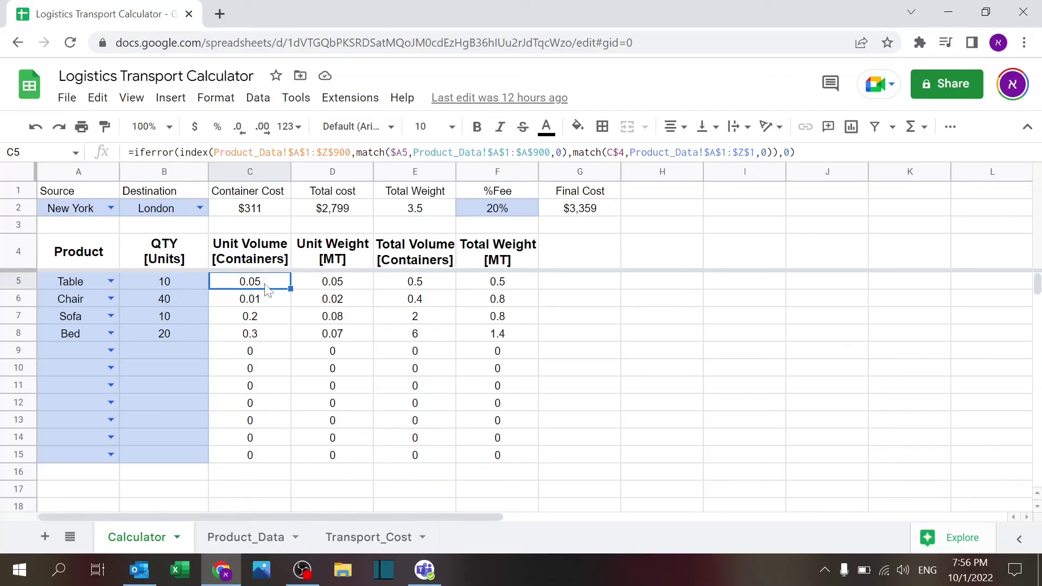
pyautogui.click(338, 283)
pyautogui.click(415, 294)
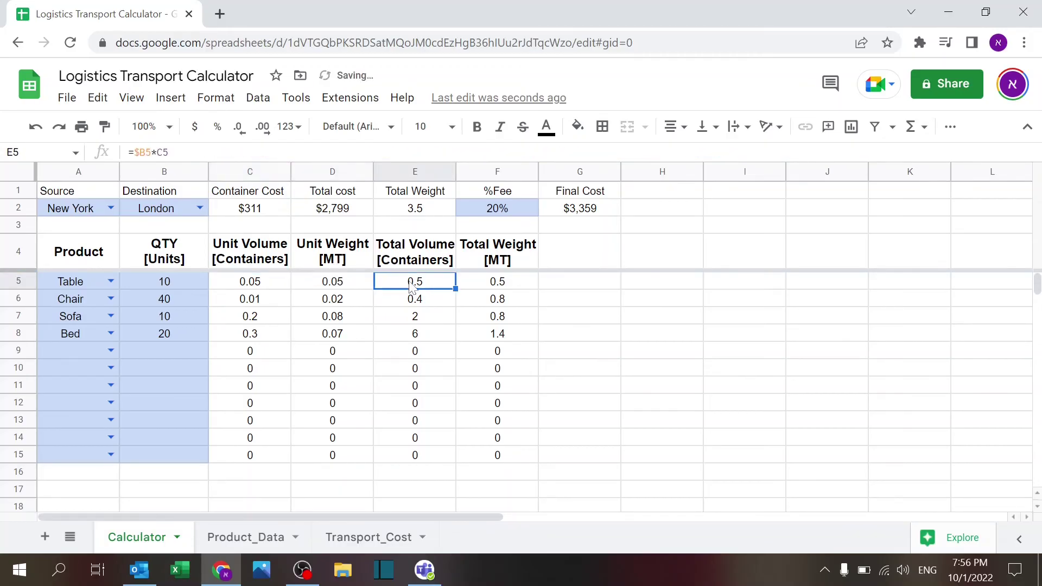
pyautogui.press('F2')
pyautogui.press('Escape')
pyautogui.click(478, 283)
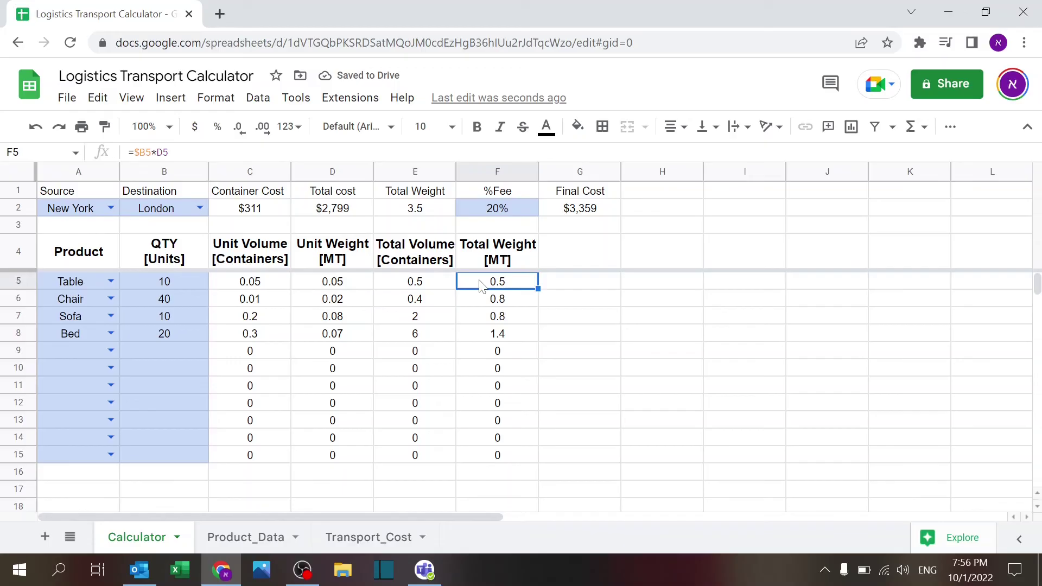
pyautogui.click(265, 225)
pyautogui.click(255, 211)
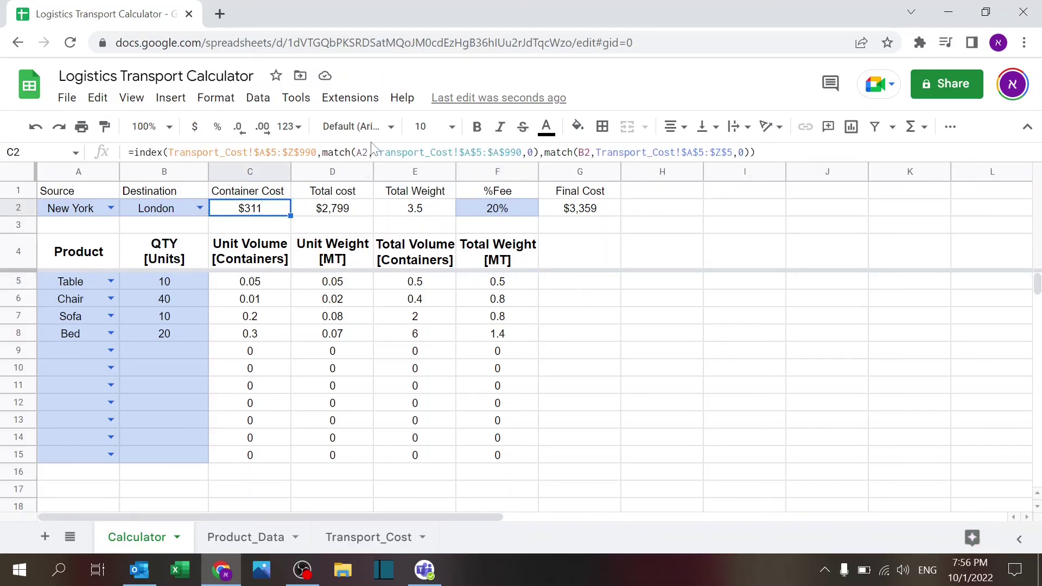
pyautogui.click(340, 536)
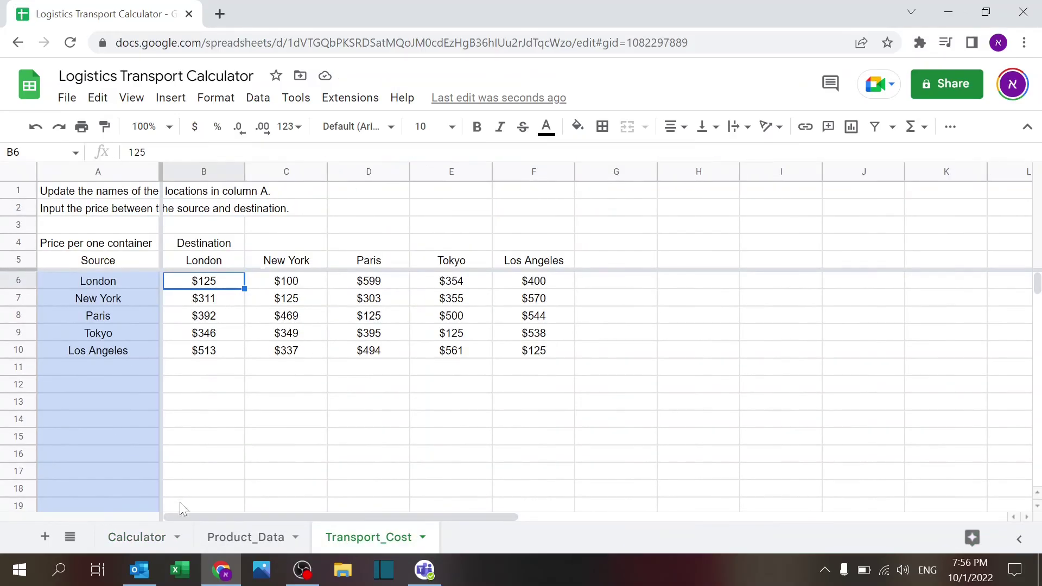
pyautogui.click(138, 539)
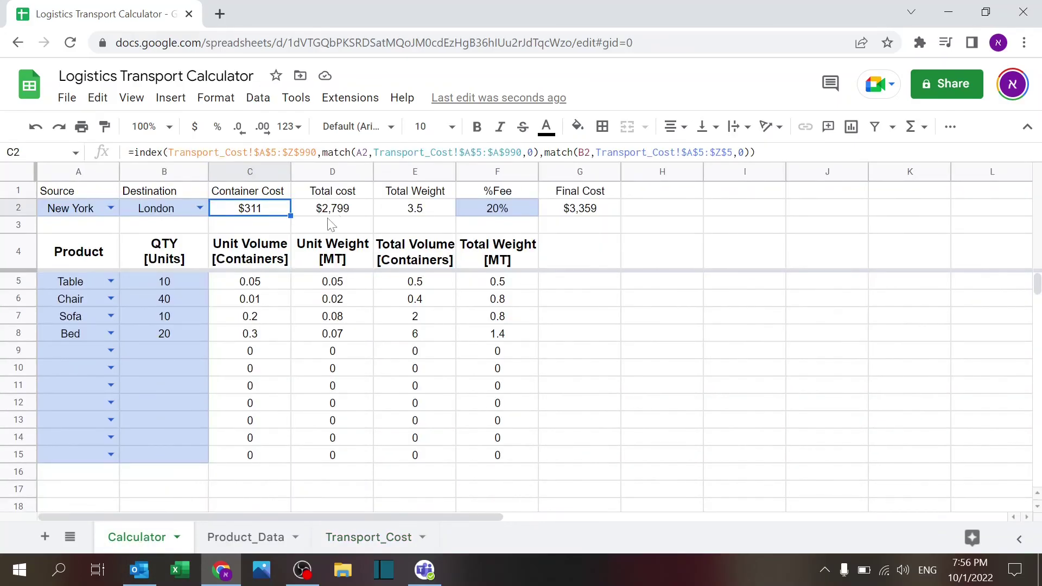
pyautogui.click(343, 213)
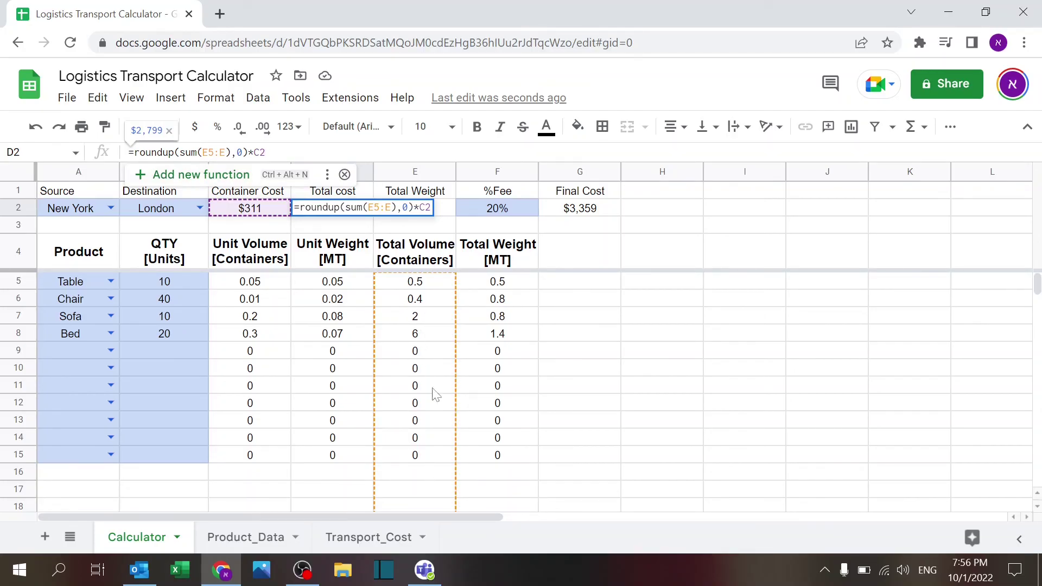
pyautogui.press('Escape')
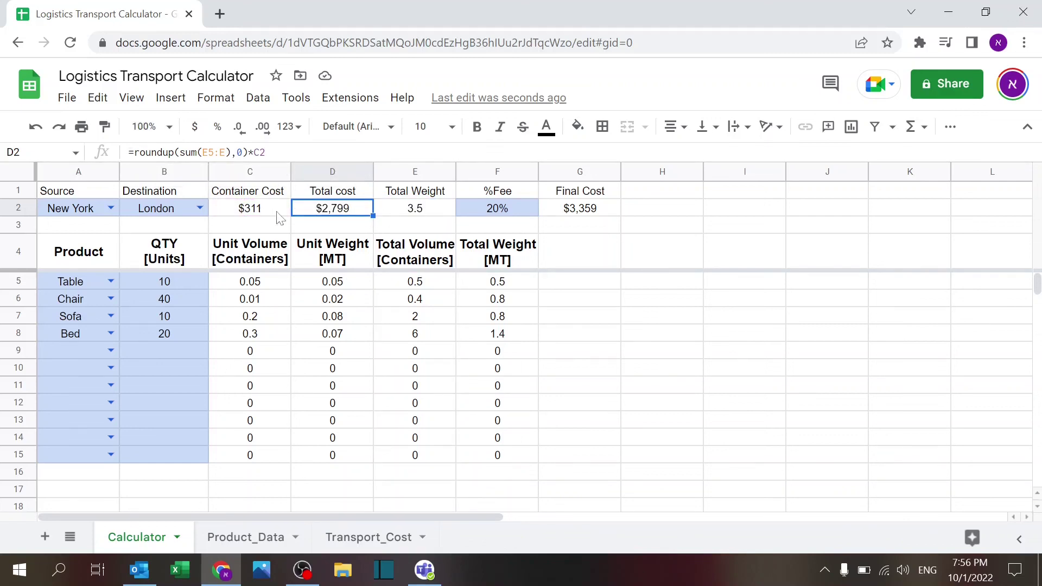
pyautogui.click(422, 210)
pyautogui.click(281, 153)
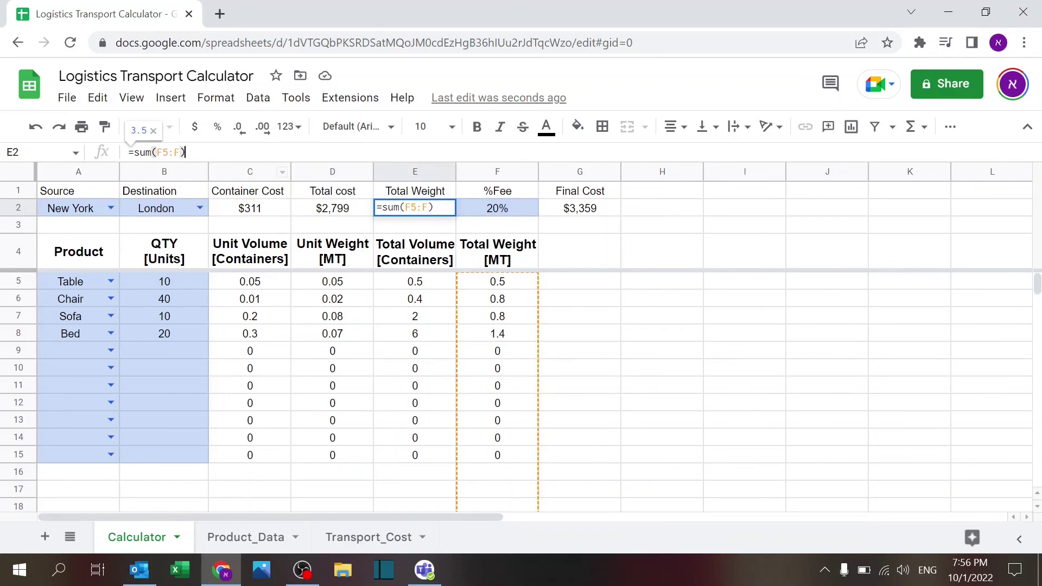
pyautogui.press('Escape')
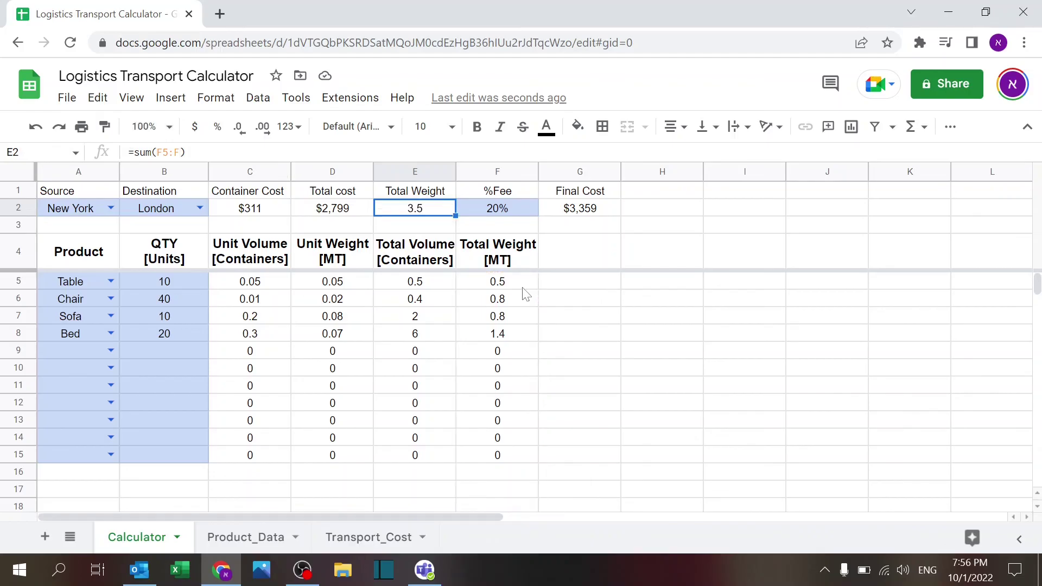
pyautogui.click(493, 209)
pyautogui.click(579, 190)
pyautogui.click(580, 209)
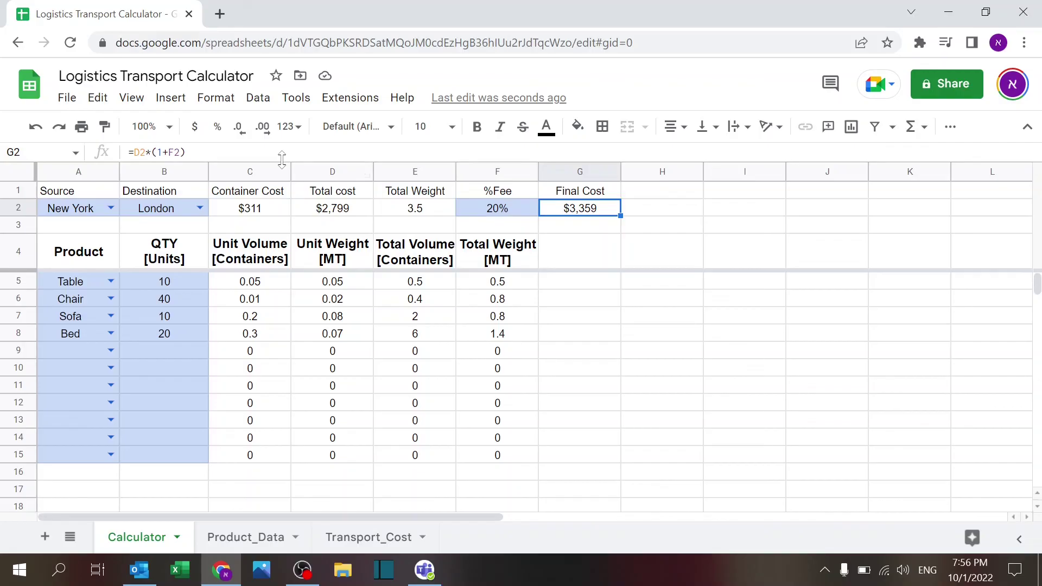
pyautogui.click(282, 154)
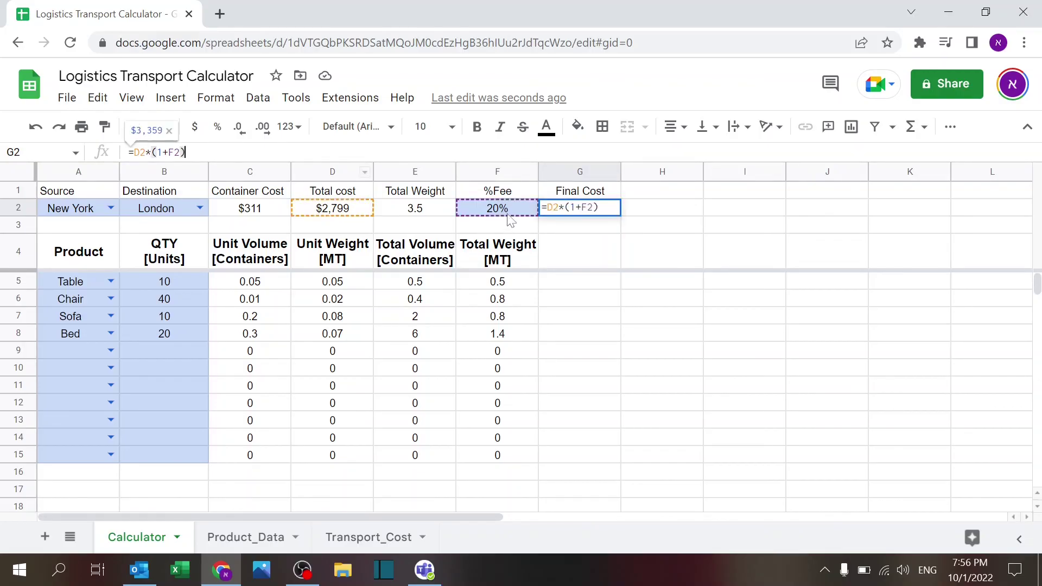